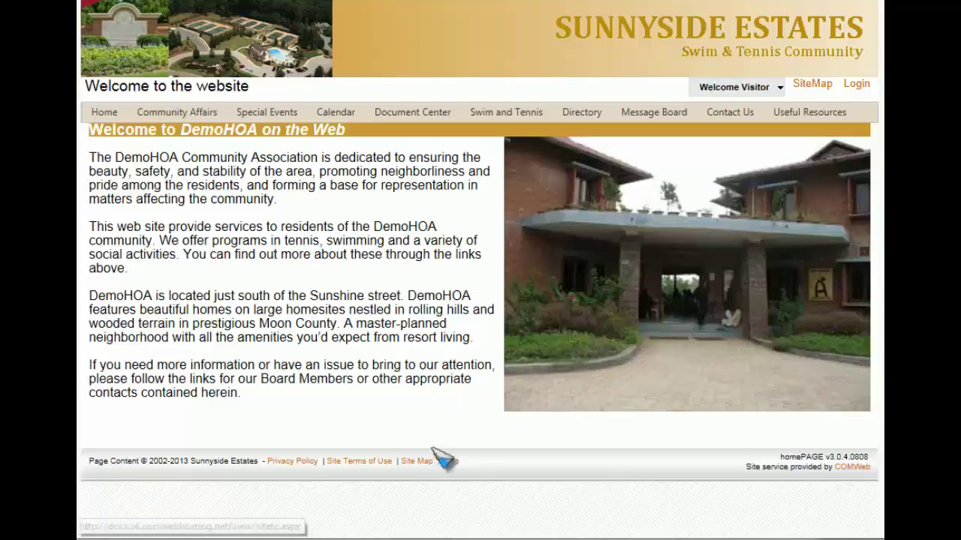
# Step: Log in to the homePAGE site as the admin user with the admin password
pyautogui.click(734, 87)
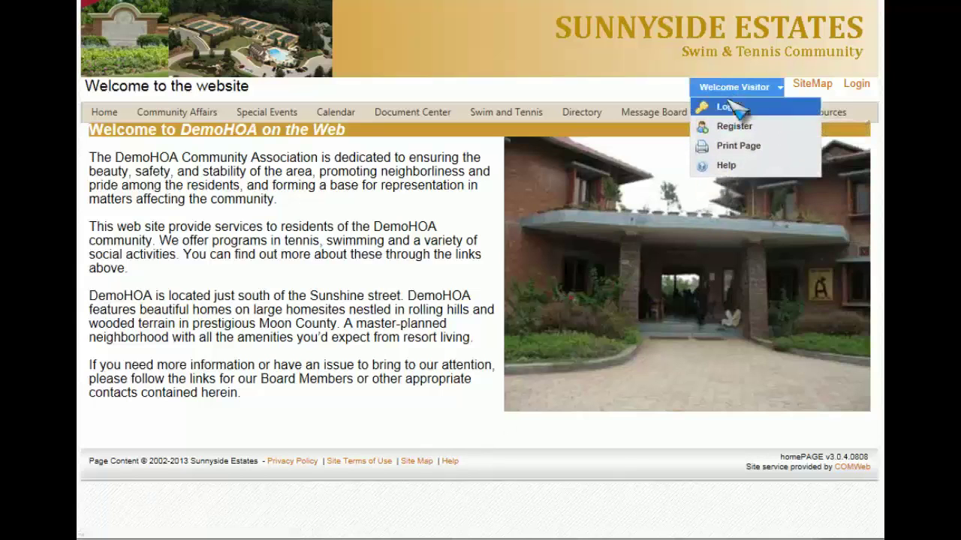
pyautogui.click(728, 108)
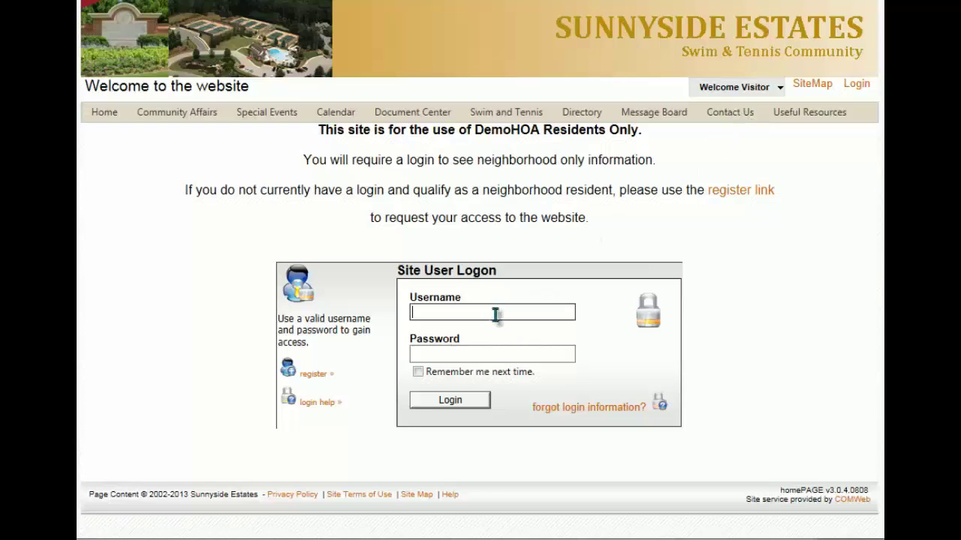
pyautogui.click(496, 316)
pyautogui.write('admin')
pyautogui.press('Tab')
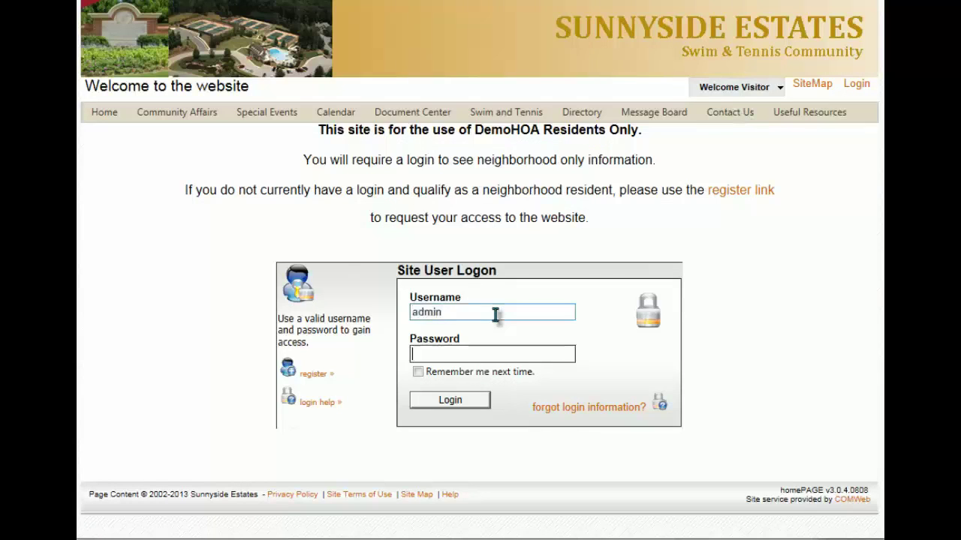
pyautogui.write('*********')
pyautogui.press('Return')
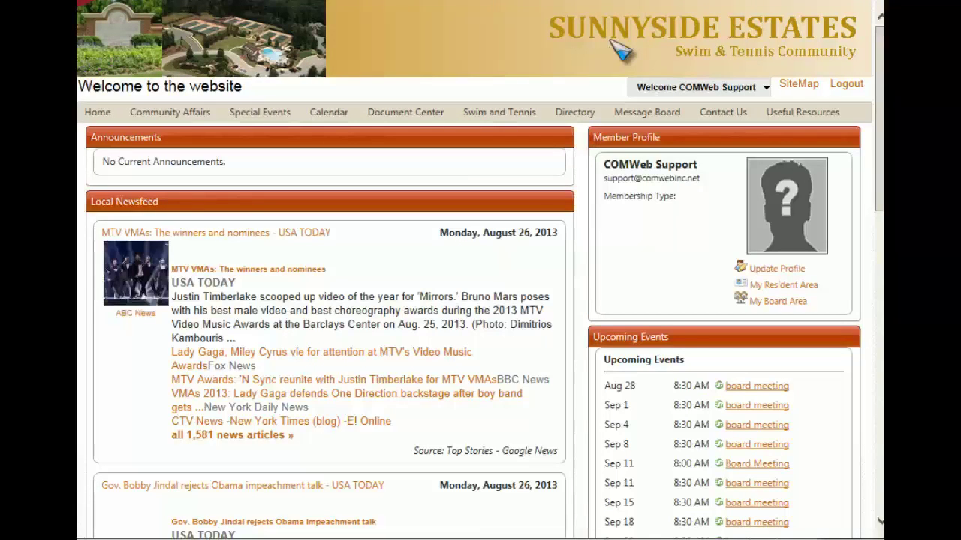
# Step: Go to Site Admin > Modules > Events and start adding a new calendar event
pyautogui.click(661, 88)
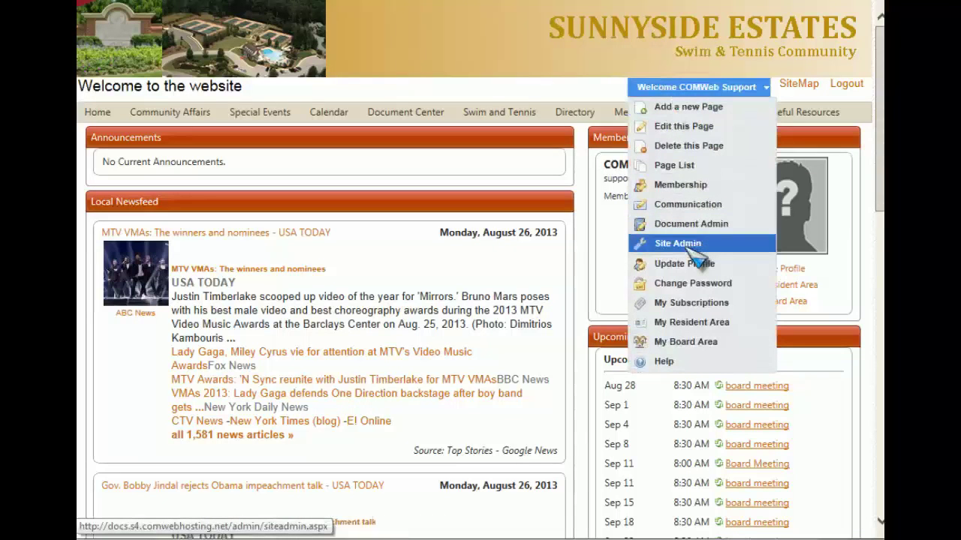
pyautogui.click(677, 244)
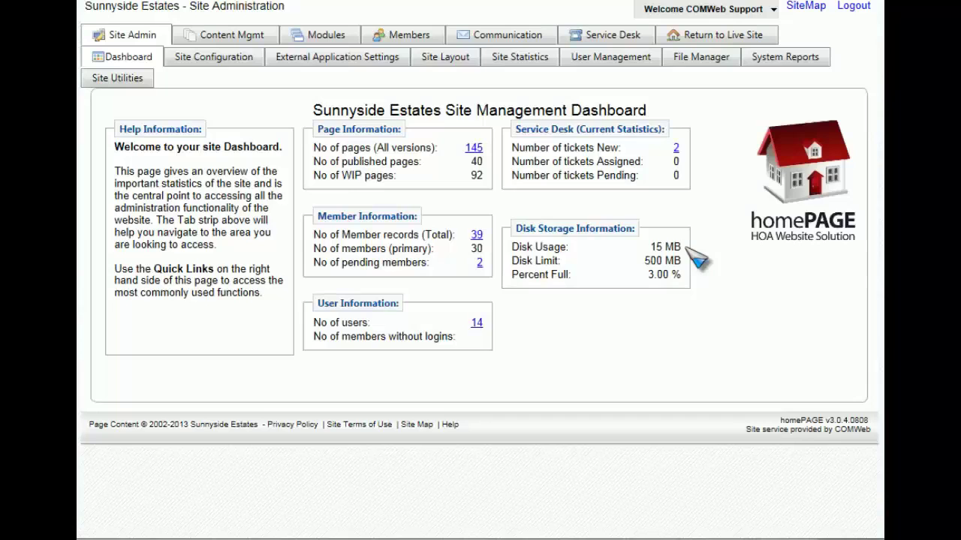
pyautogui.click(340, 41)
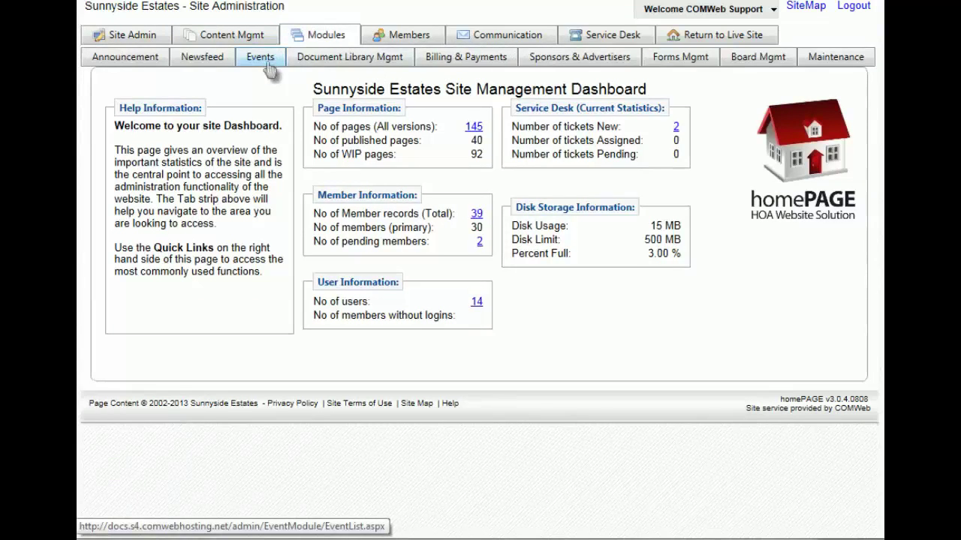
pyautogui.click(268, 69)
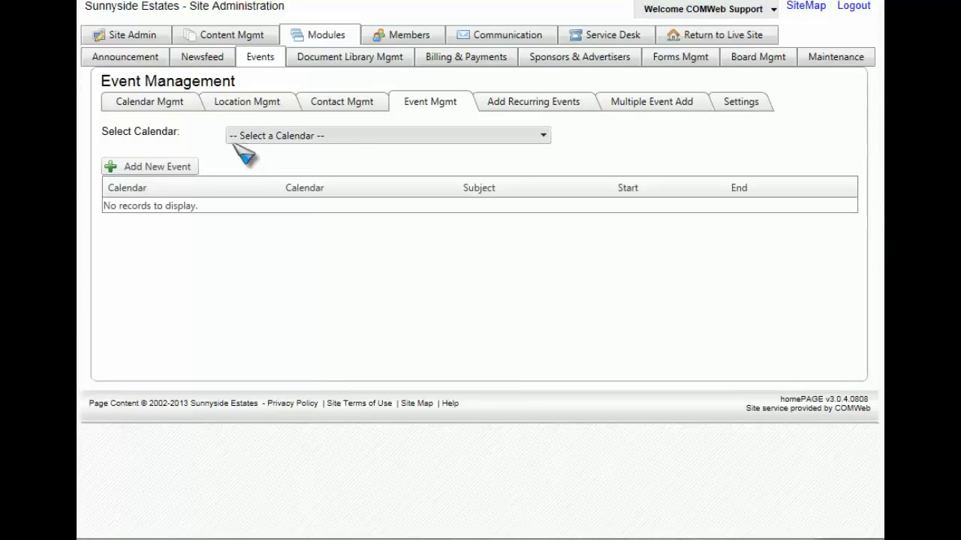
pyautogui.click(178, 168)
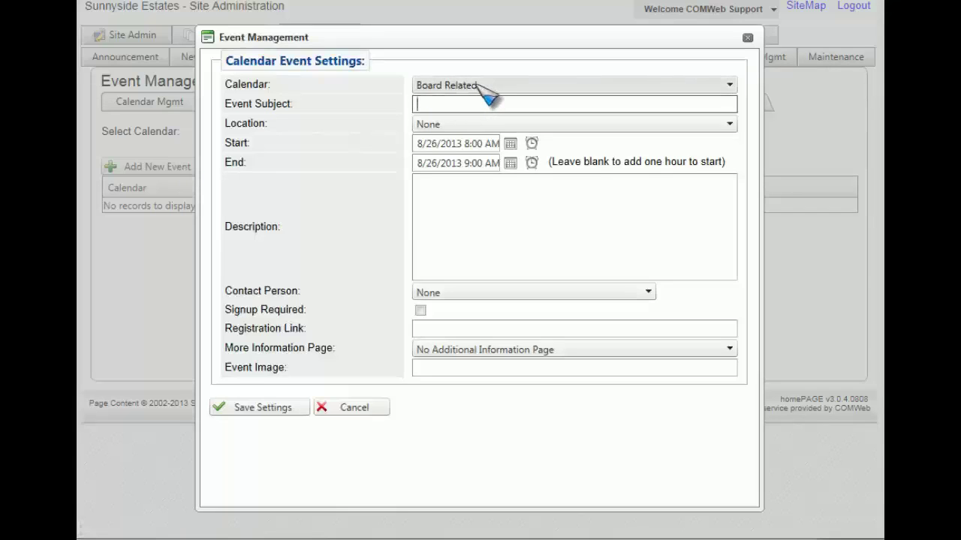
# Step: Make the event an 'Ice Cream Party' on the Social Events calendar at South Club House
pyautogui.click(478, 86)
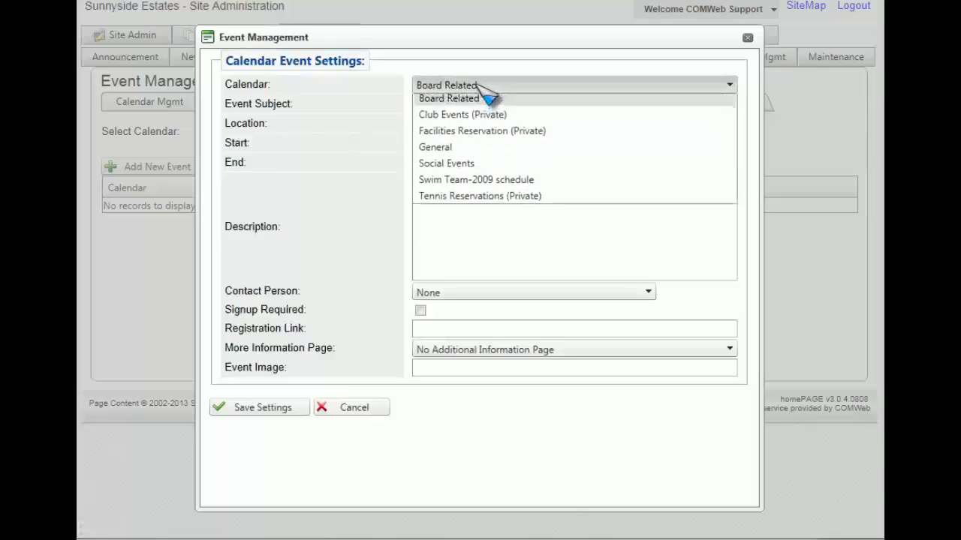
pyautogui.click(469, 167)
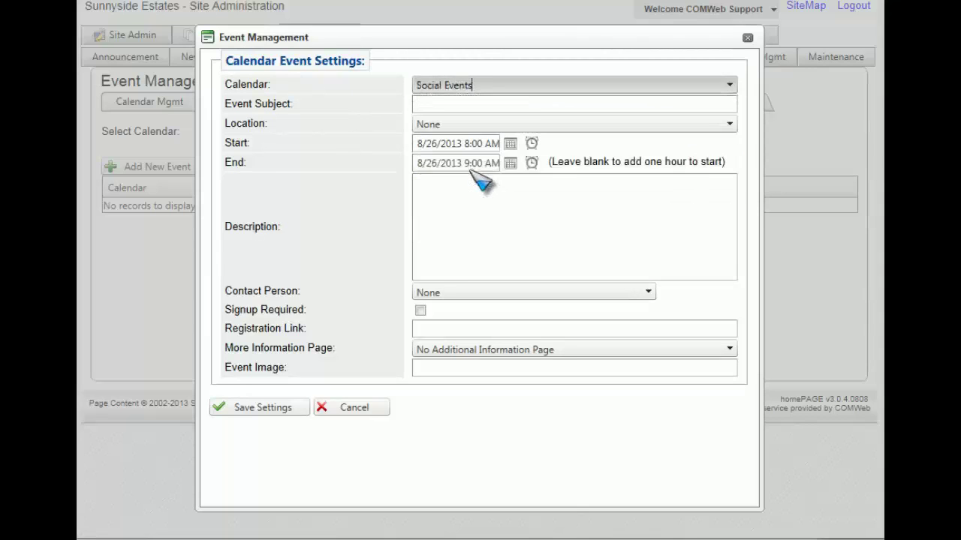
pyautogui.click(485, 103)
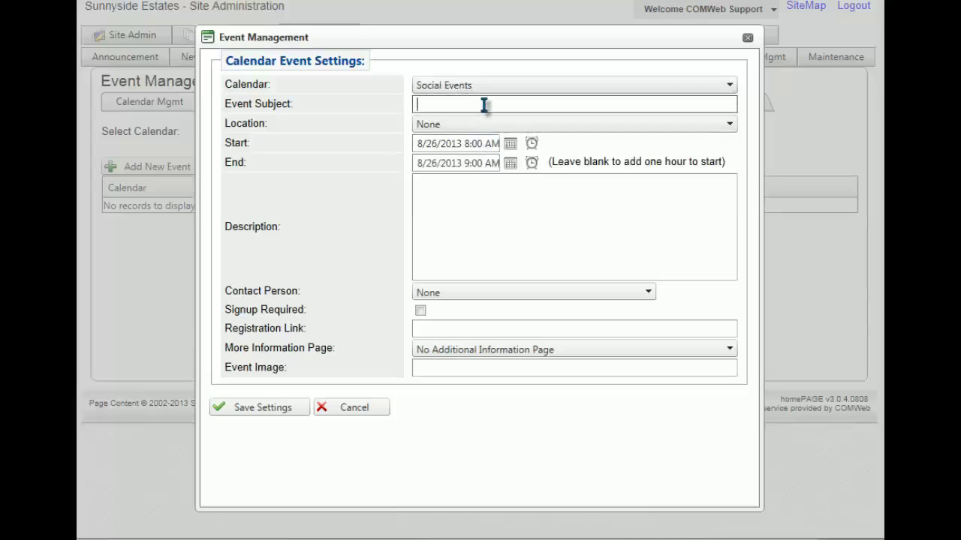
pyautogui.write('Ice Cream Party')
pyautogui.click(505, 123)
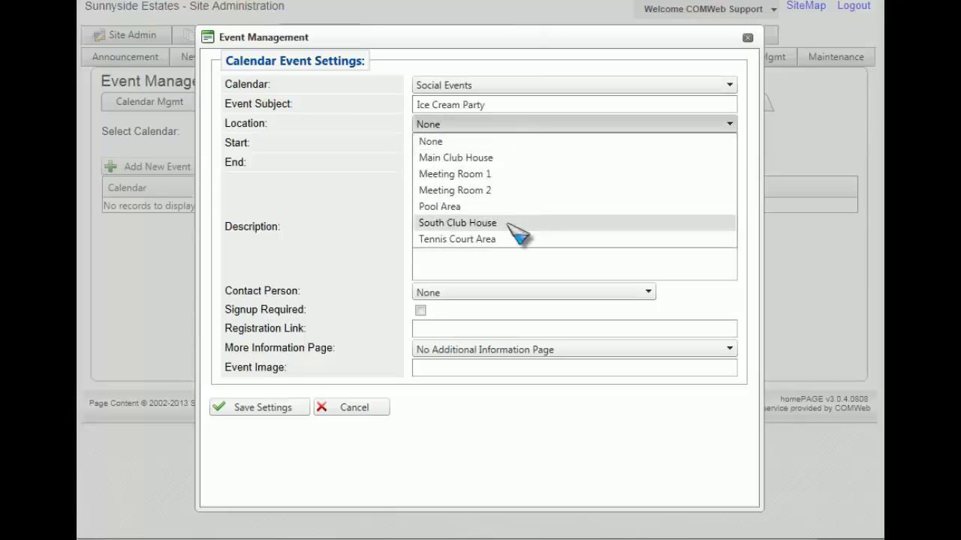
pyautogui.click(481, 223)
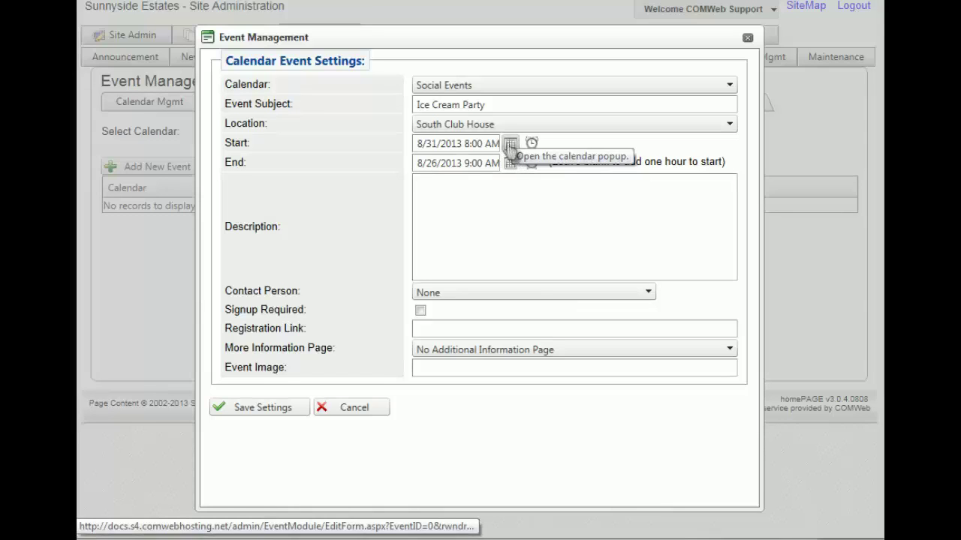
# Step: Set start to 9/1/2013 2:00 PM and end to 9/1/2013 5:00 PM
pyautogui.click(510, 144)
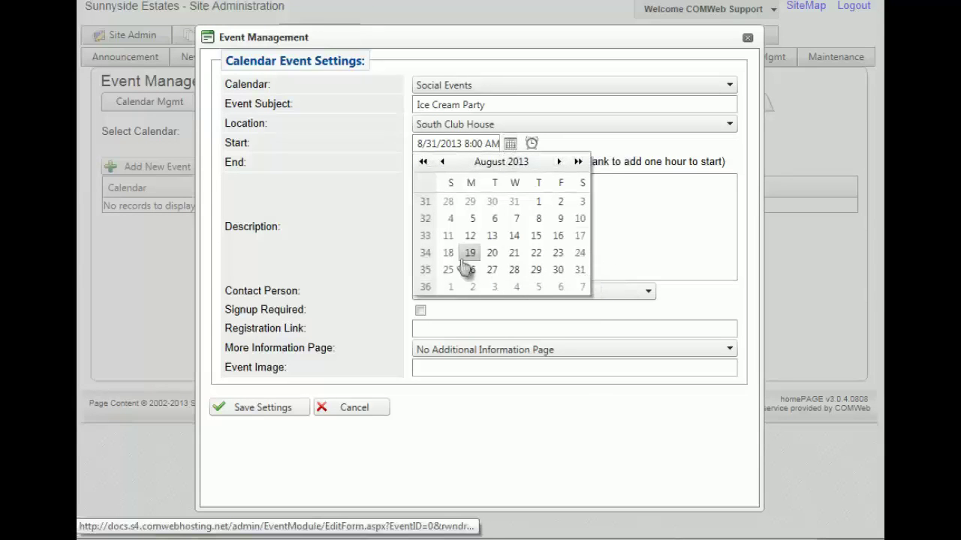
pyautogui.click(447, 287)
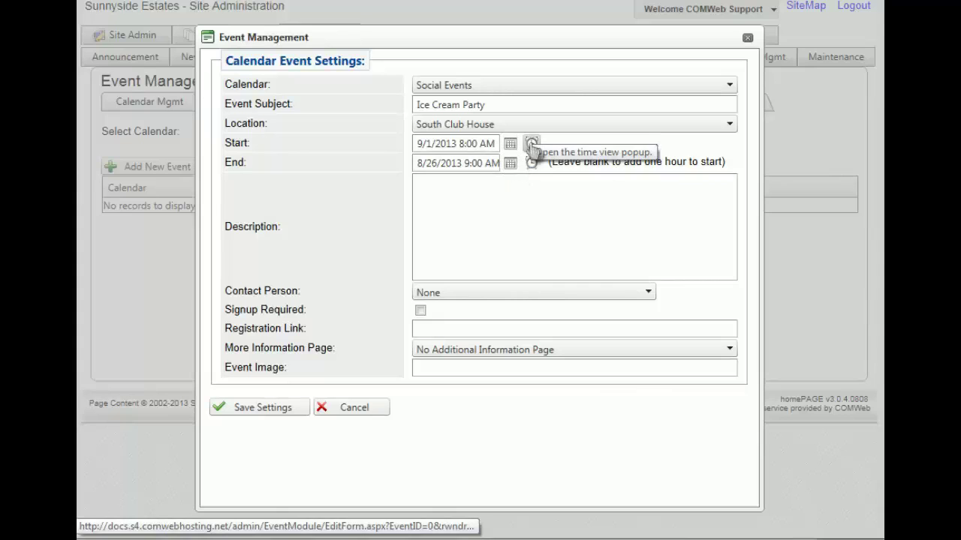
pyautogui.click(531, 143)
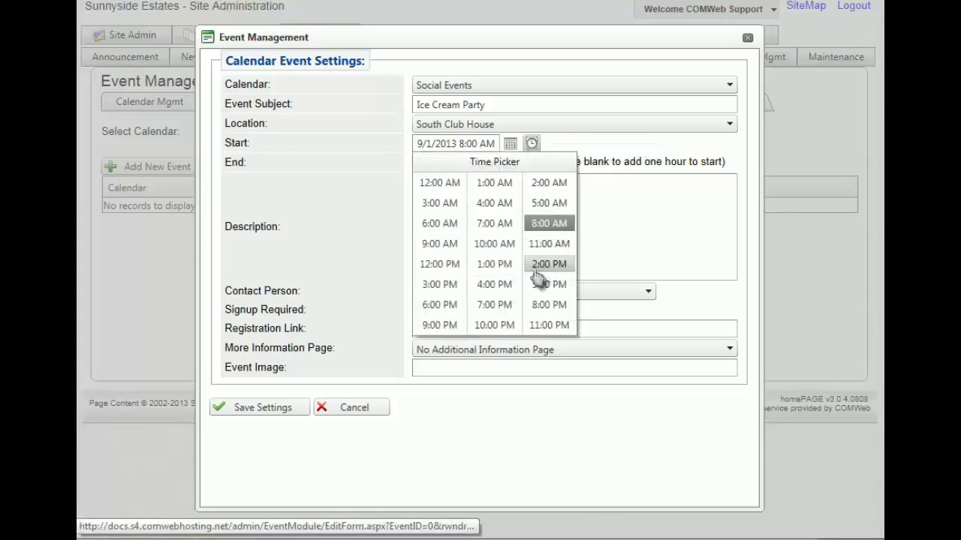
pyautogui.click(542, 265)
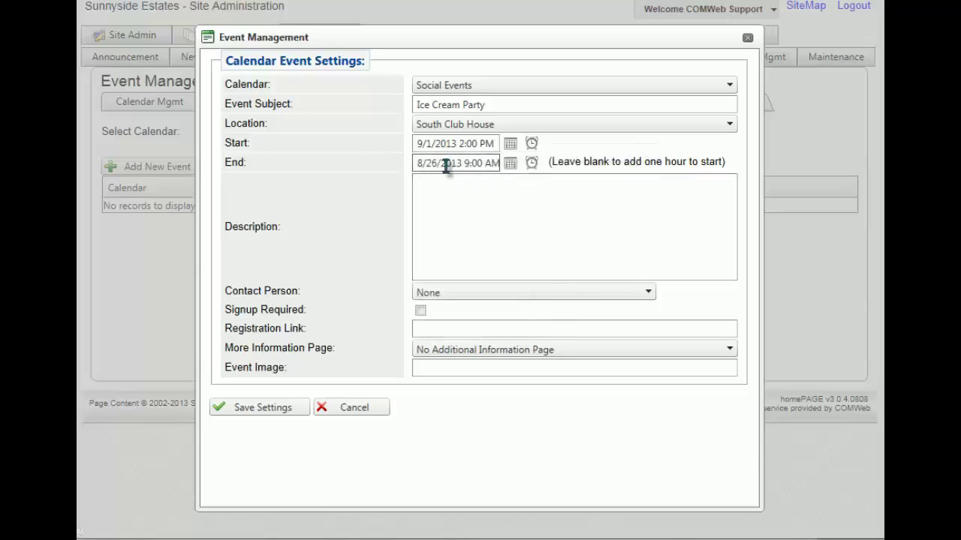
pyautogui.click(512, 169)
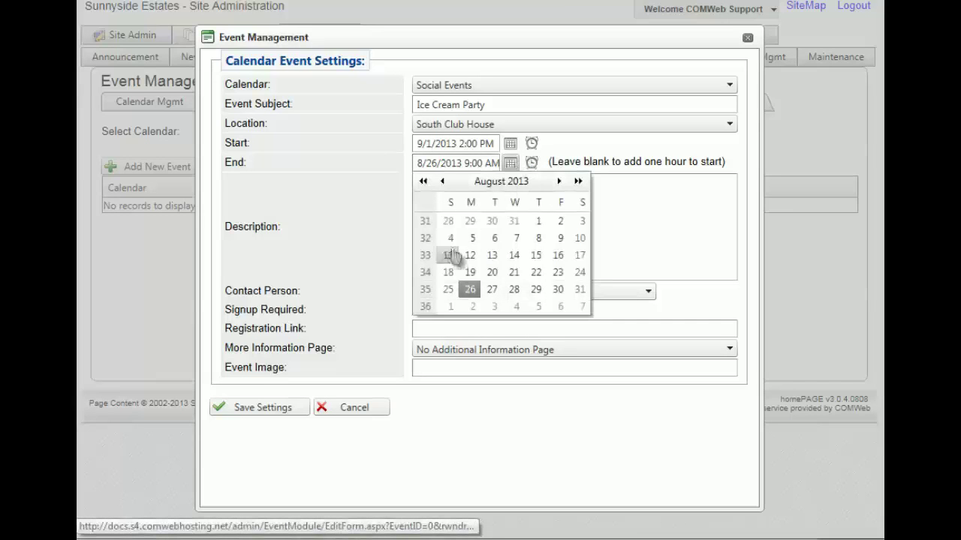
pyautogui.click(455, 310)
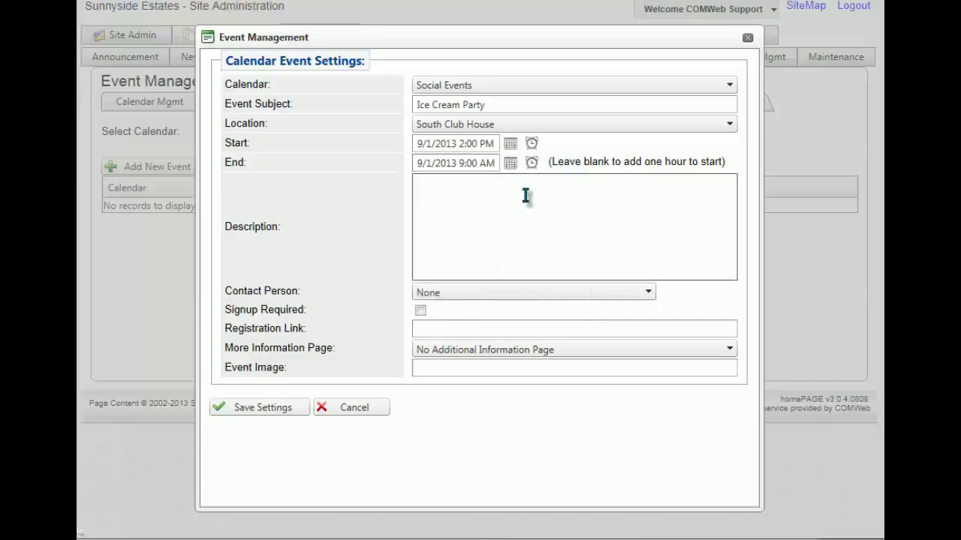
pyautogui.click(531, 163)
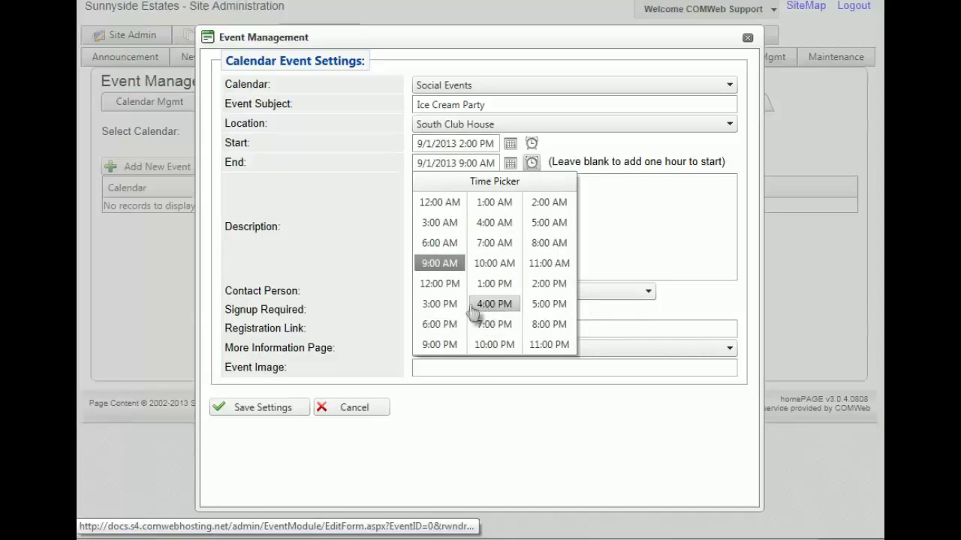
pyautogui.click(545, 310)
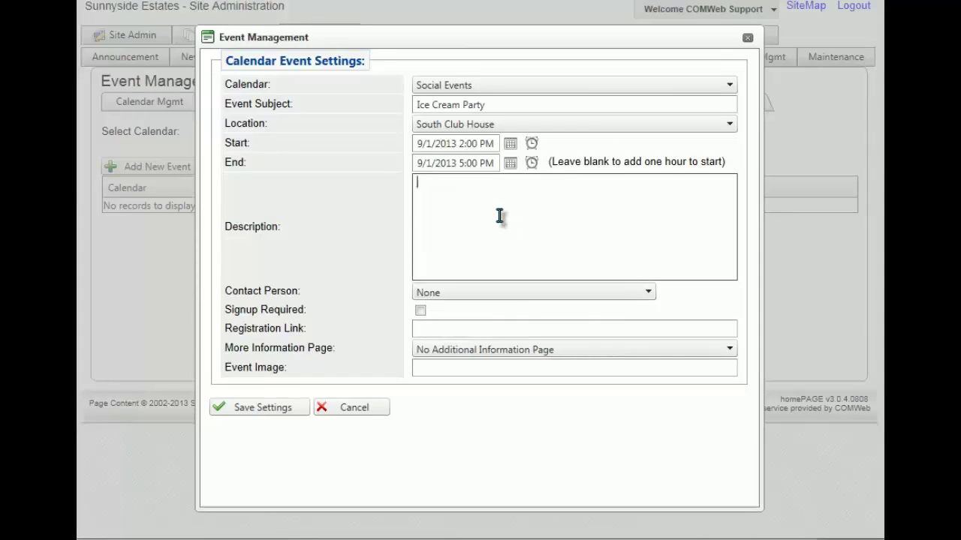
# Step: Enter the description 'Everyone come and have some ice cream.'
pyautogui.write('ey')
pyautogui.write('ryone co')
pyautogui.press('BackSpace')
pyautogui.write('ome and have soem')
pyautogui.press('BackSpace')
pyautogui.press('BackSpace')
pyautogui.write('me')
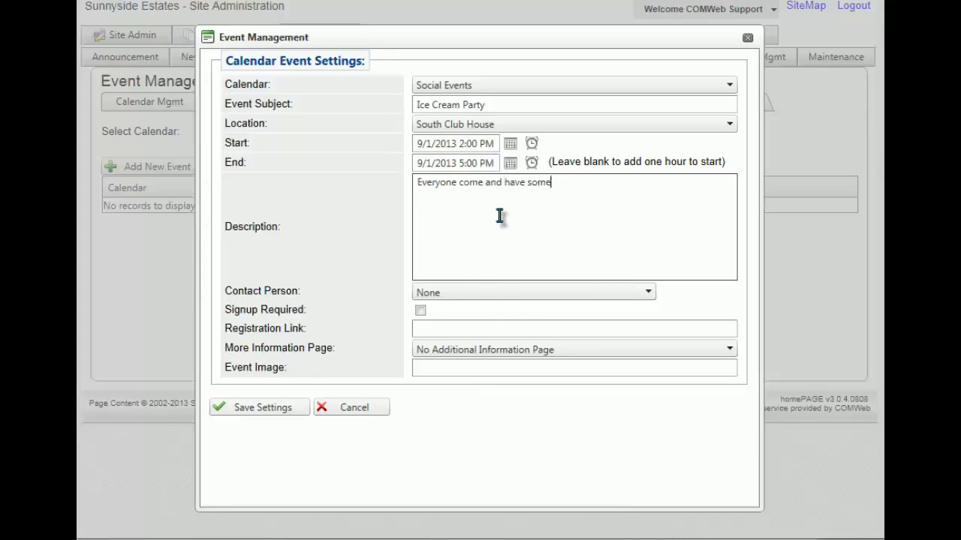
pyautogui.write(' ice cream.')
# Step: Make Social Commitee the event contact and require signup
pyautogui.click(457, 294)
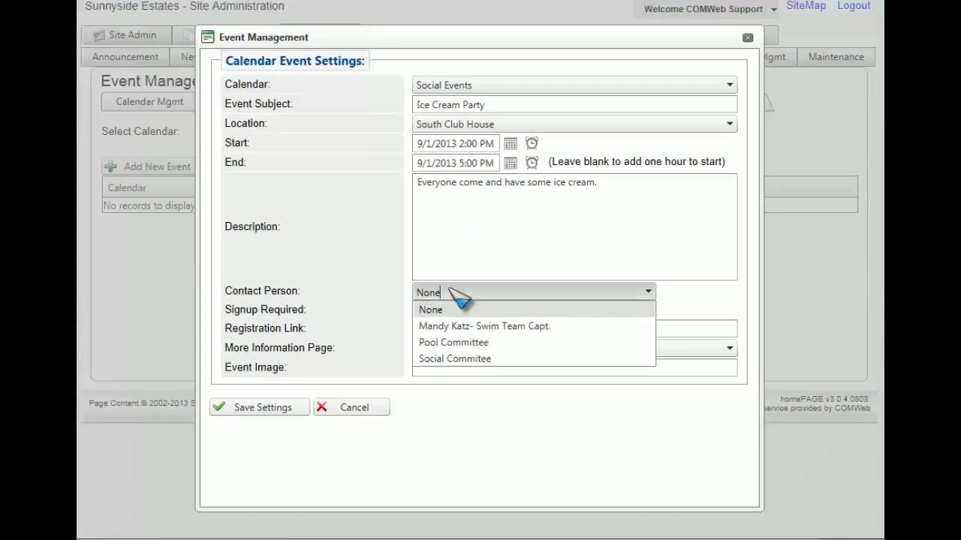
pyautogui.click(467, 359)
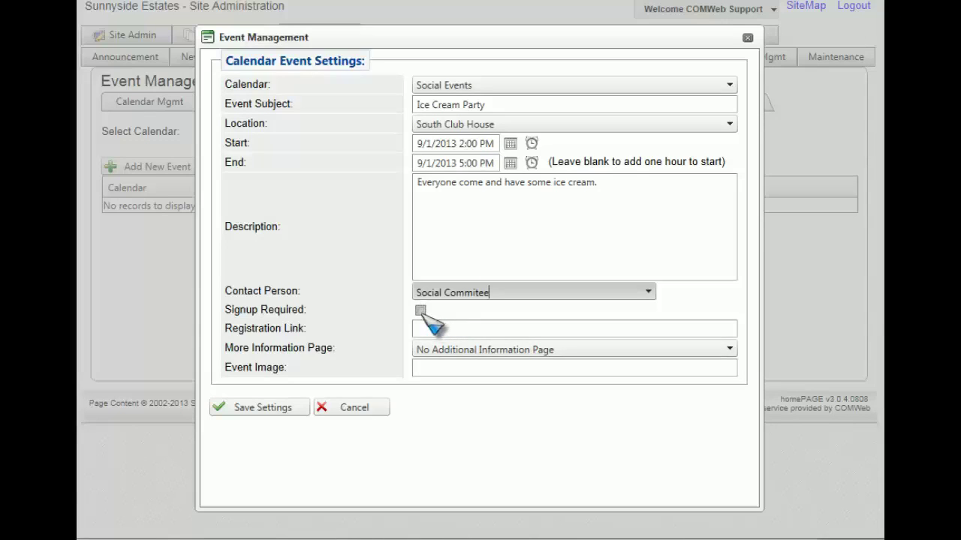
pyautogui.click(420, 311)
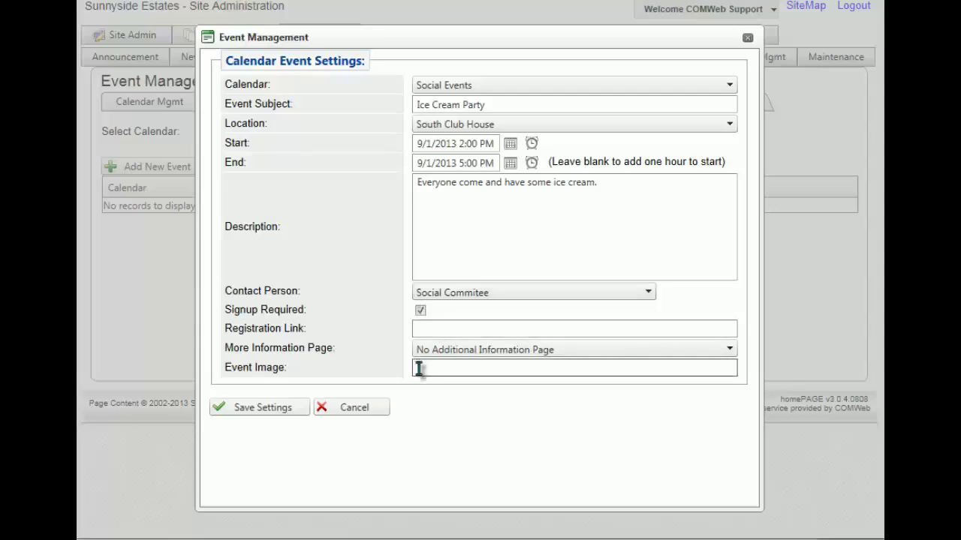
# Step: Save the Ice Cream Party event, close the editor, and start a new website page
pyautogui.click(276, 413)
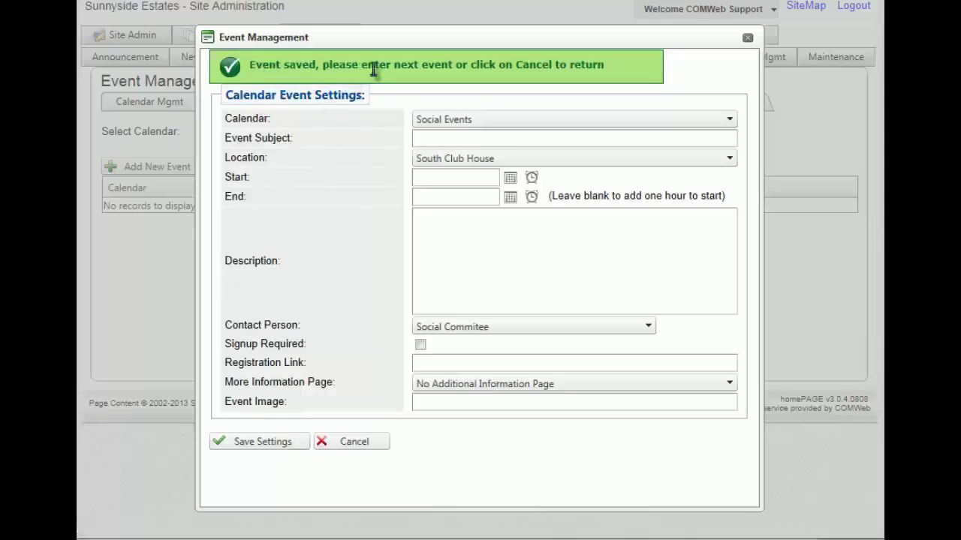
pyautogui.click(355, 443)
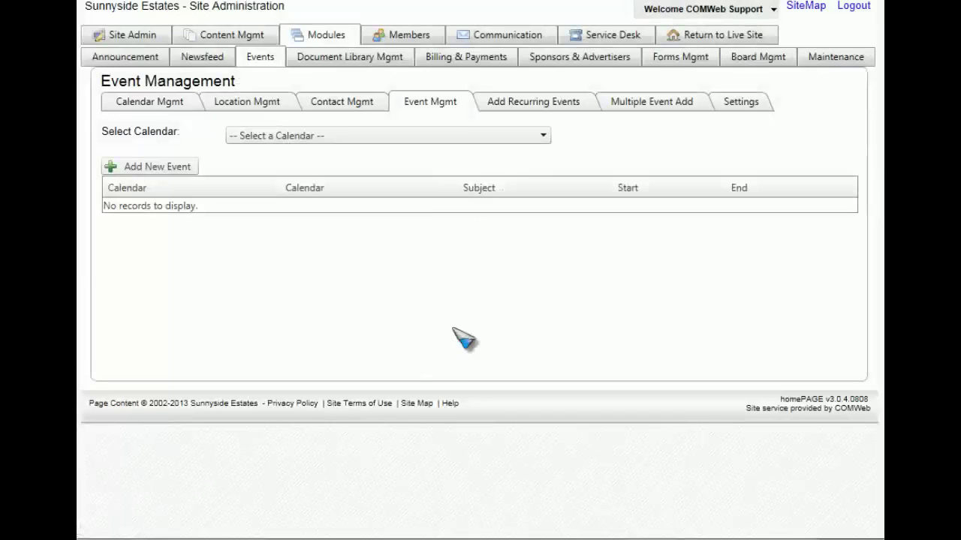
pyautogui.click(771, 13)
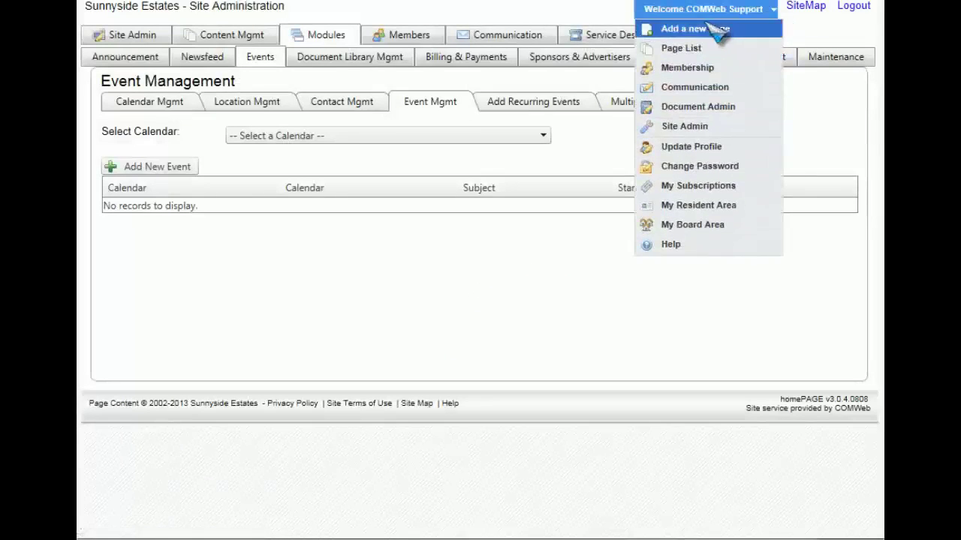
pyautogui.click(705, 33)
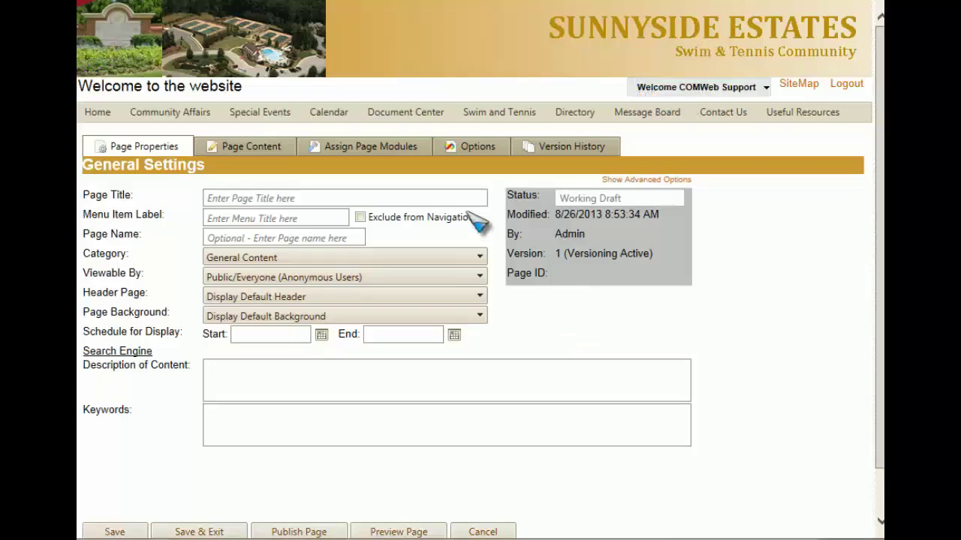
# Step: Put the Event Signup module in page position 2, linked to Ice Cream Party
pyautogui.click(403, 155)
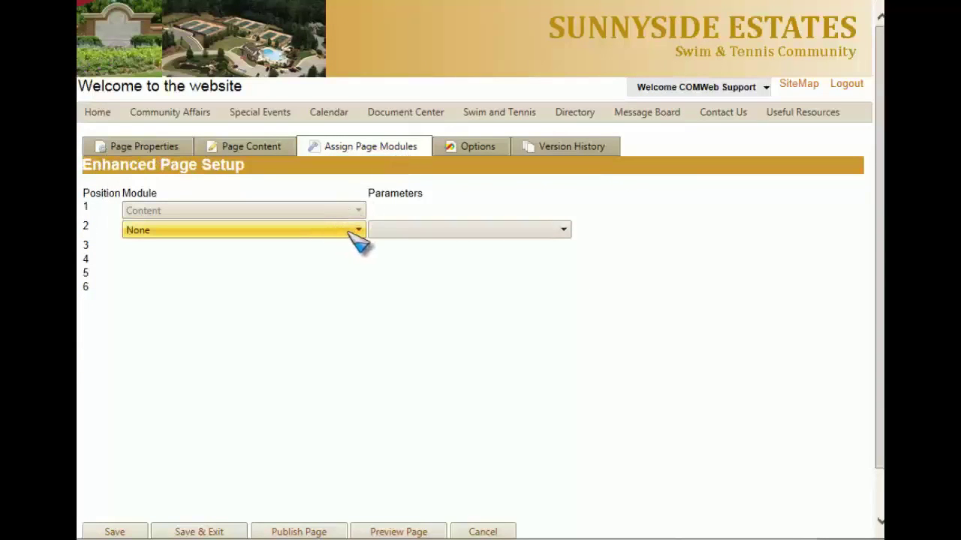
pyautogui.click(358, 230)
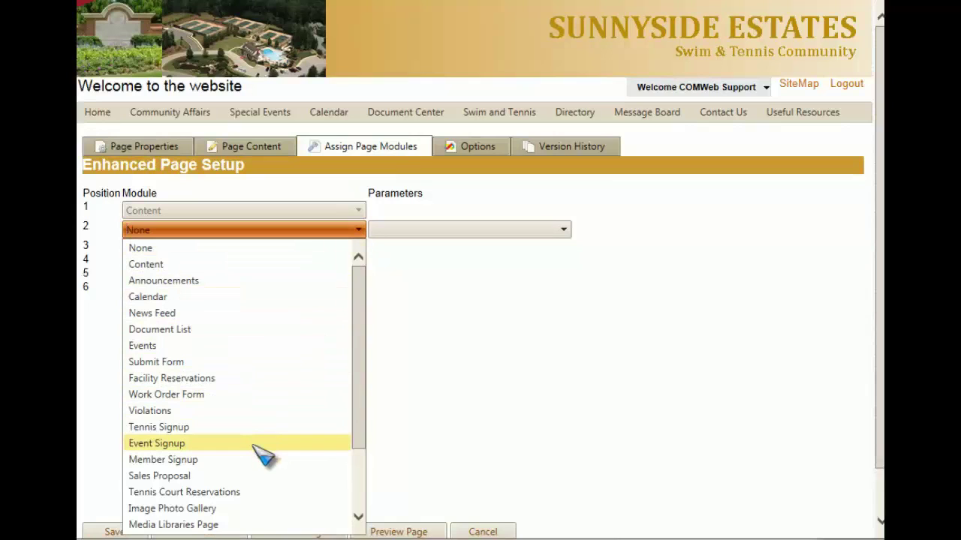
pyautogui.click(259, 446)
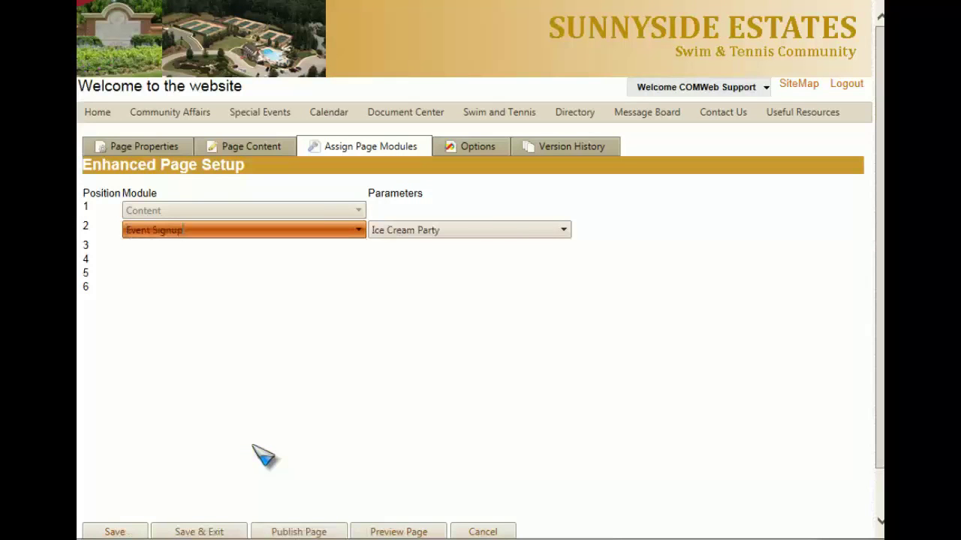
pyautogui.click(505, 231)
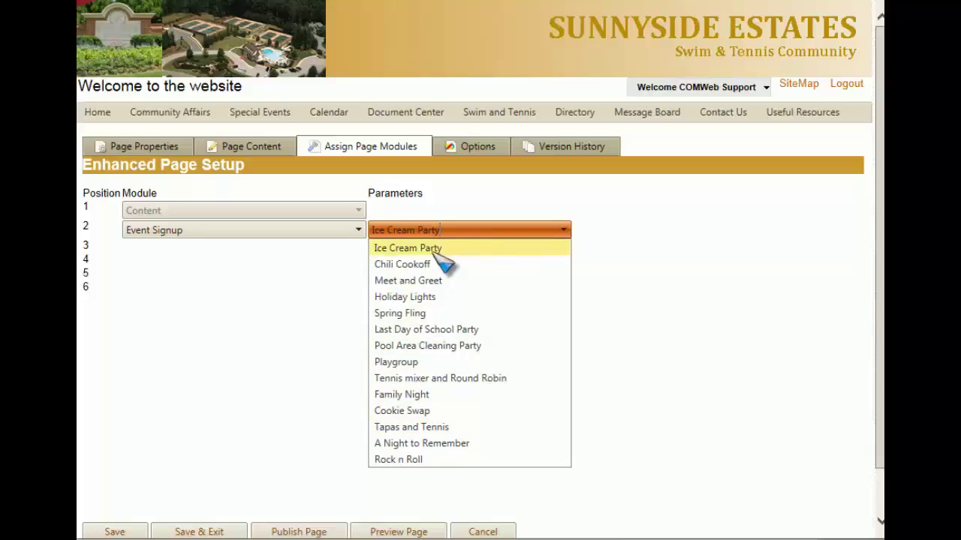
pyautogui.click(442, 252)
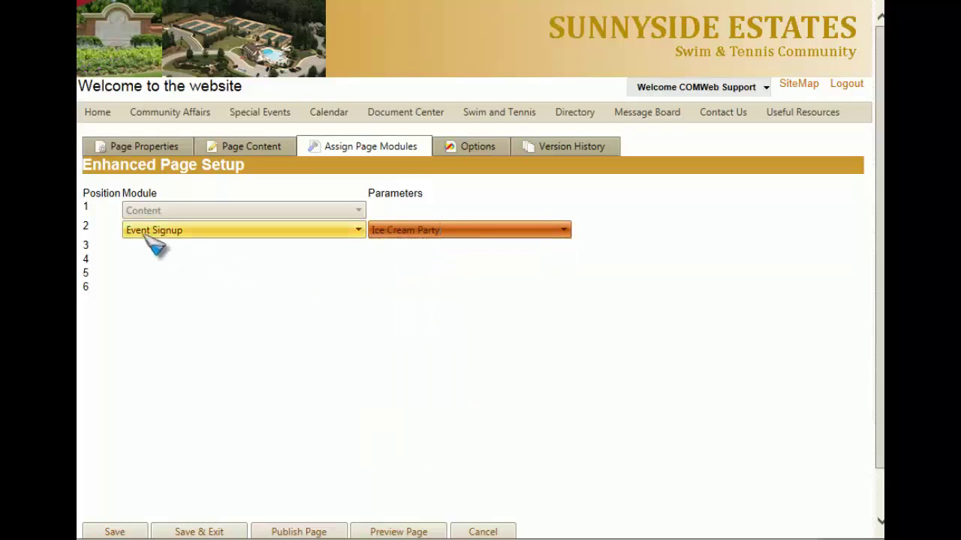
# Step: Title the page 'Ice Cream Title' with menu item label 'Ice Cream Social'
pyautogui.click(132, 154)
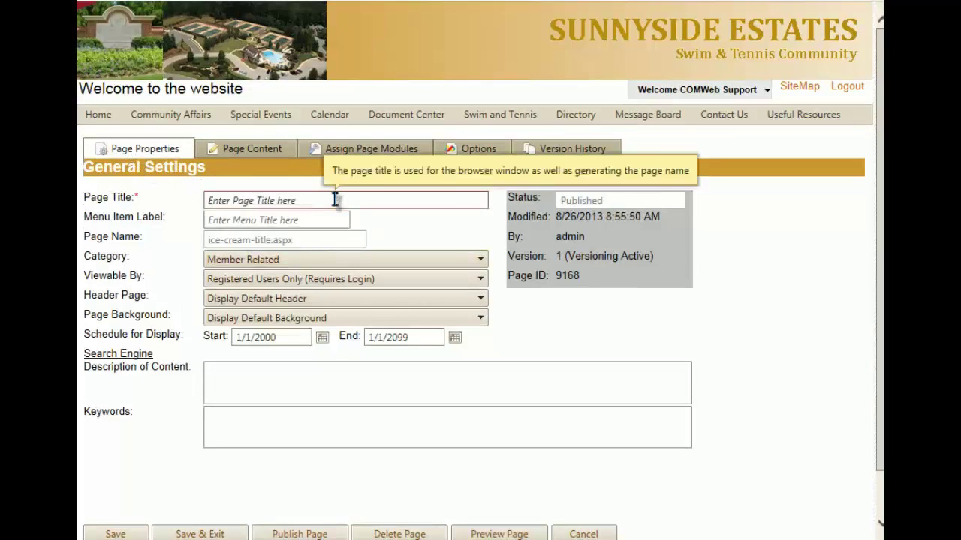
pyautogui.click(335, 199)
pyautogui.write('Ice Cream')
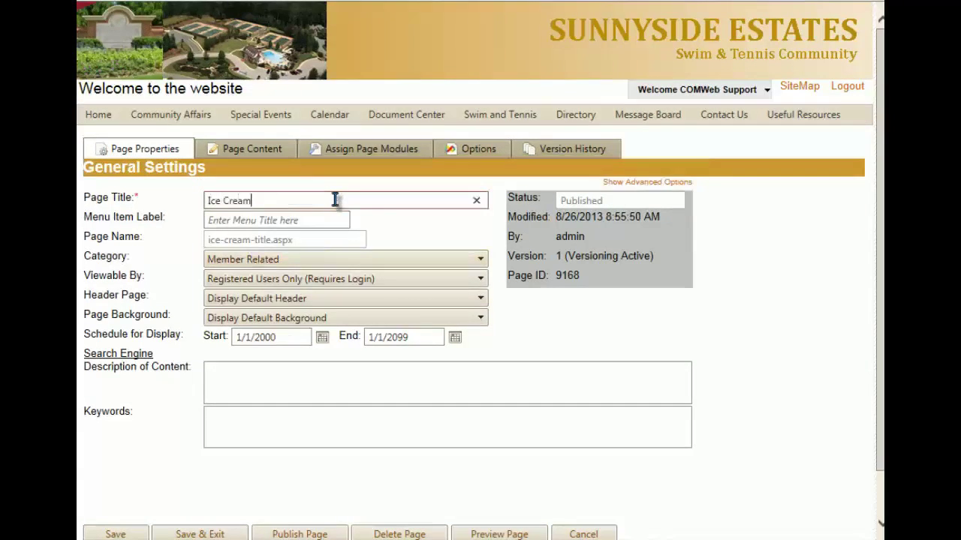
pyautogui.write(' Title')
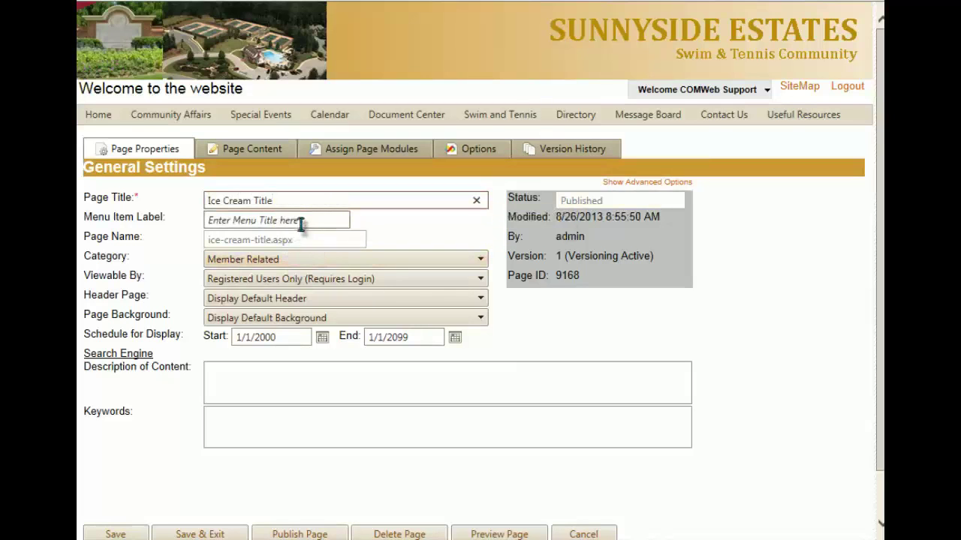
pyautogui.moveTo(303, 222)
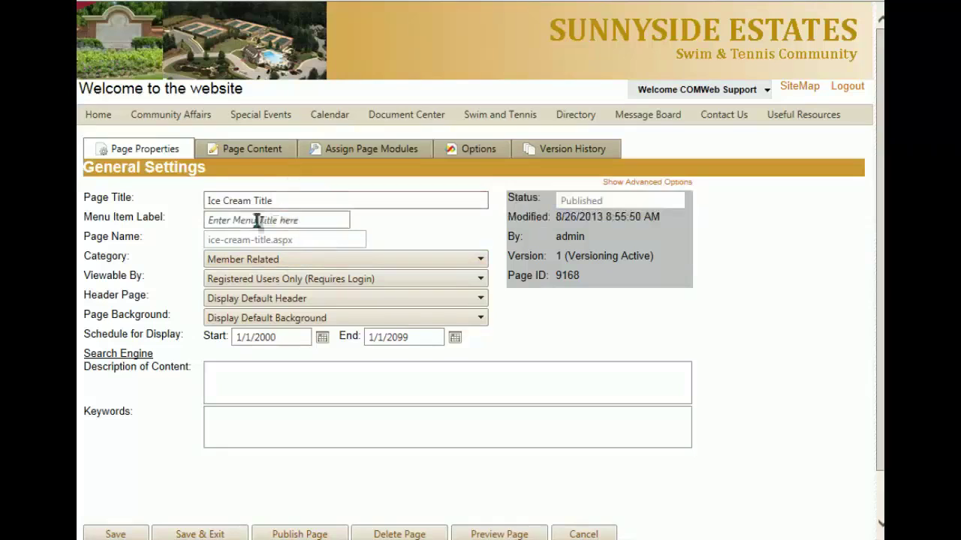
pyautogui.moveTo(101, 123)
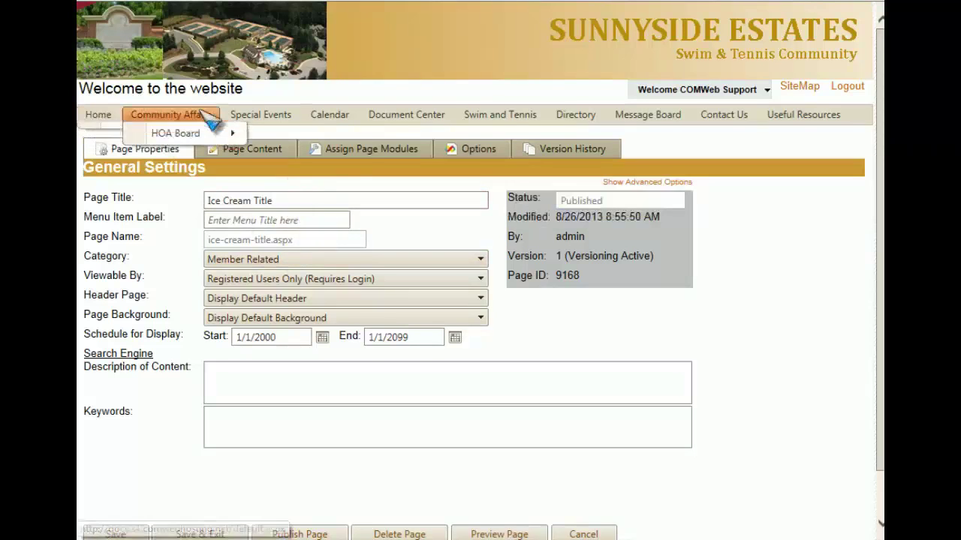
pyautogui.click(259, 220)
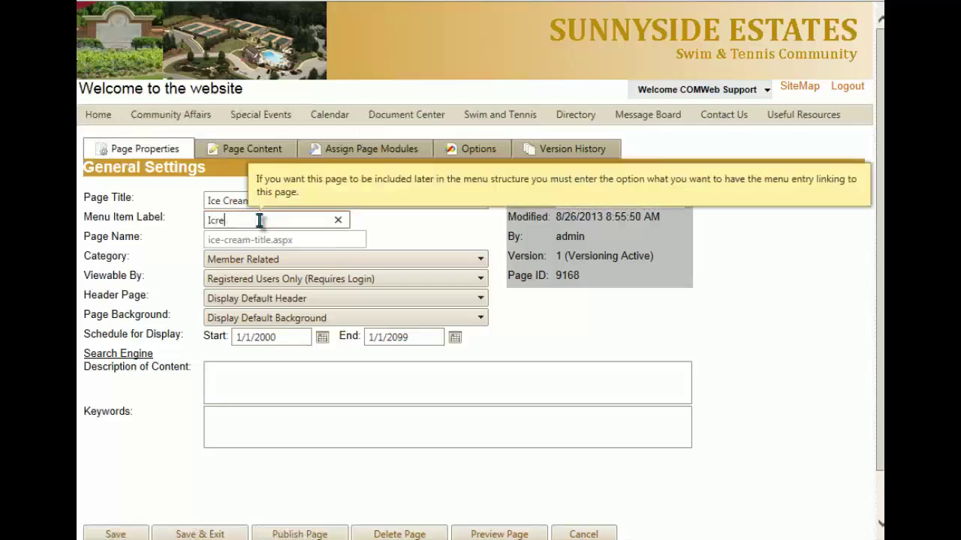
pyautogui.write('Ic Crearea')
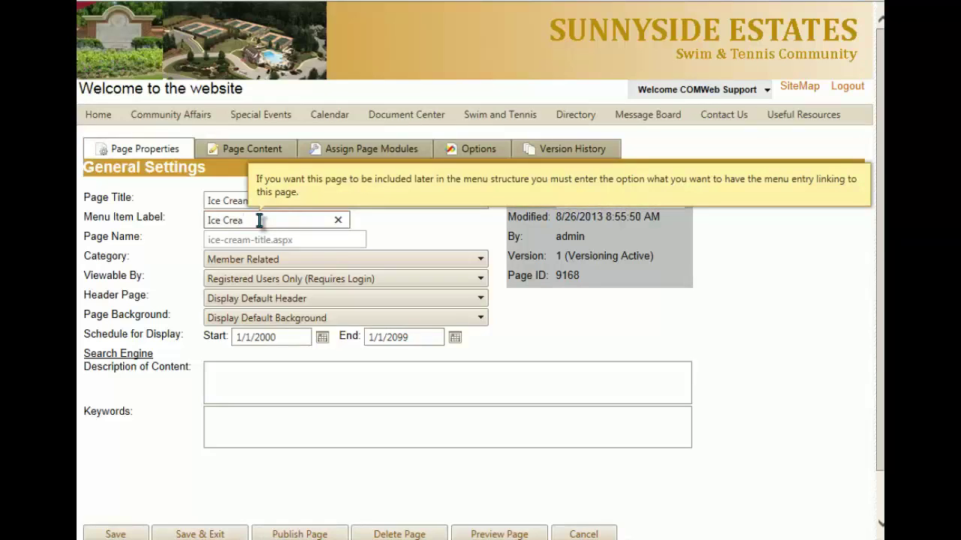
pyautogui.write('m Special')
# Step: Set the page category to Member Related and viewable by Registered Users Only
pyautogui.click(257, 259)
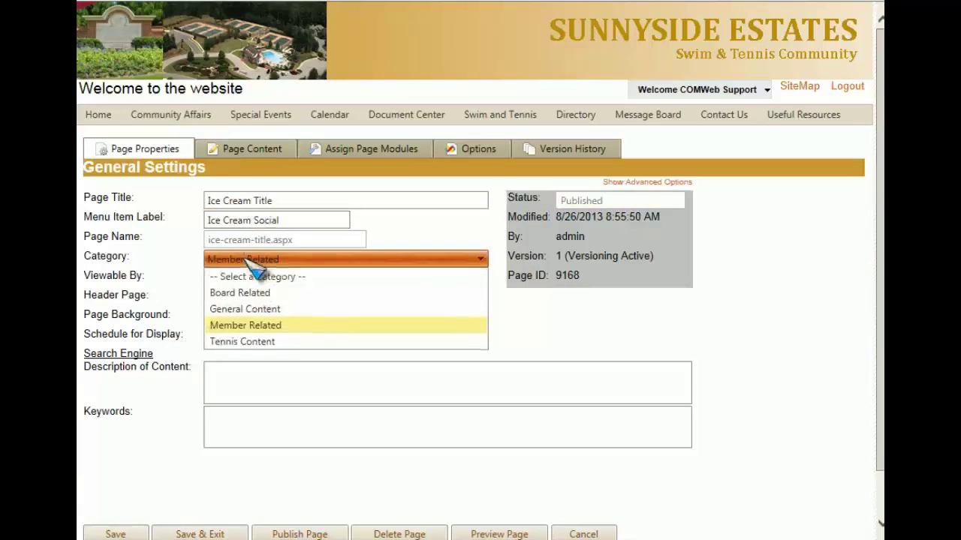
pyautogui.click(259, 331)
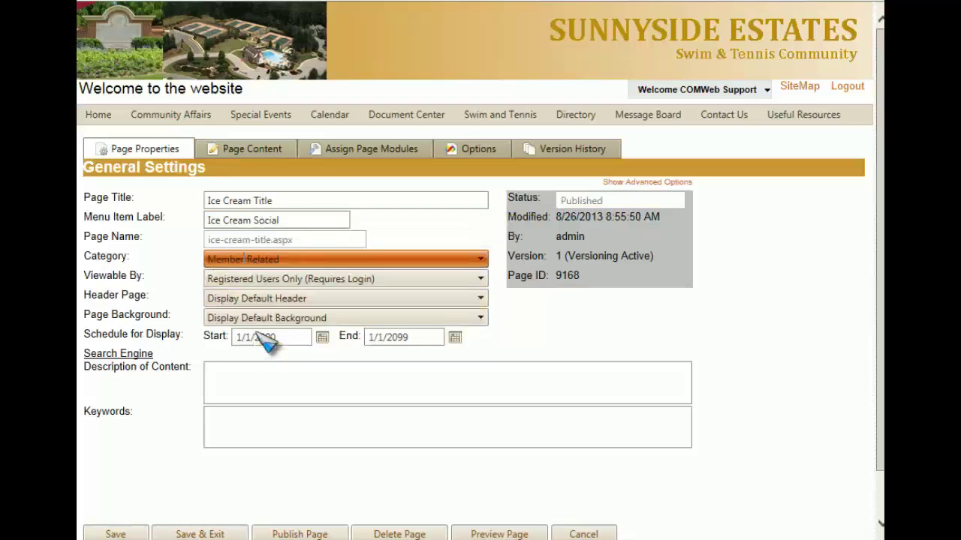
pyautogui.click(278, 279)
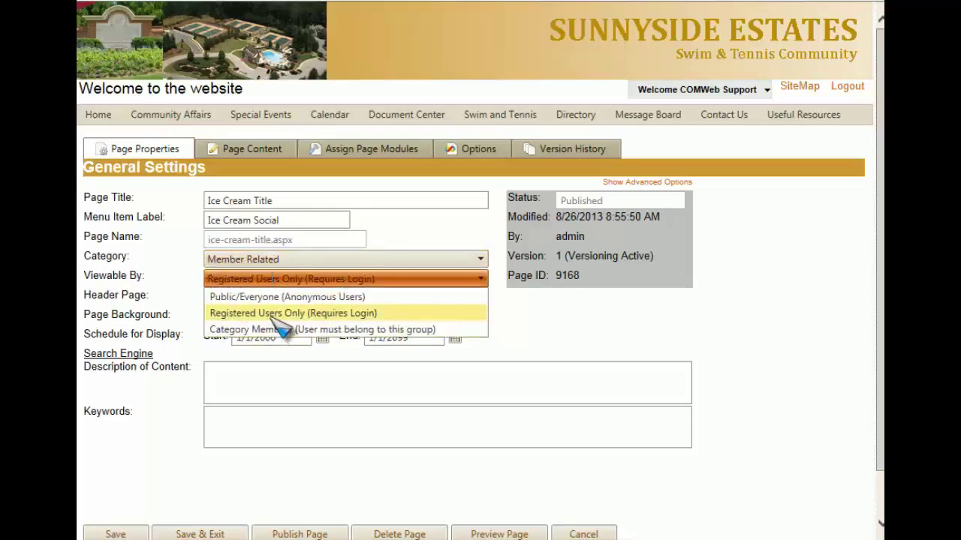
pyautogui.click(275, 319)
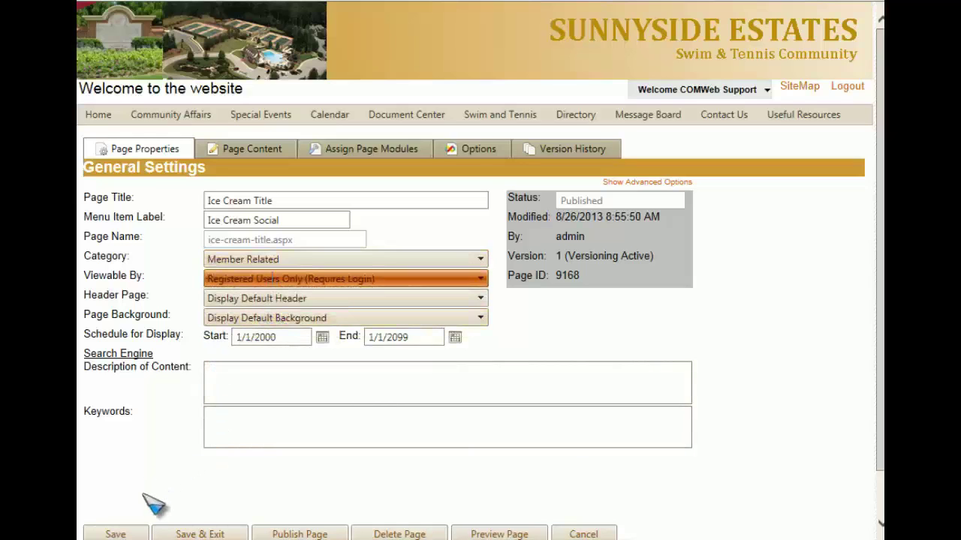
# Step: Publish the new Ice Cream Title page and copy its web address
pyautogui.click(302, 530)
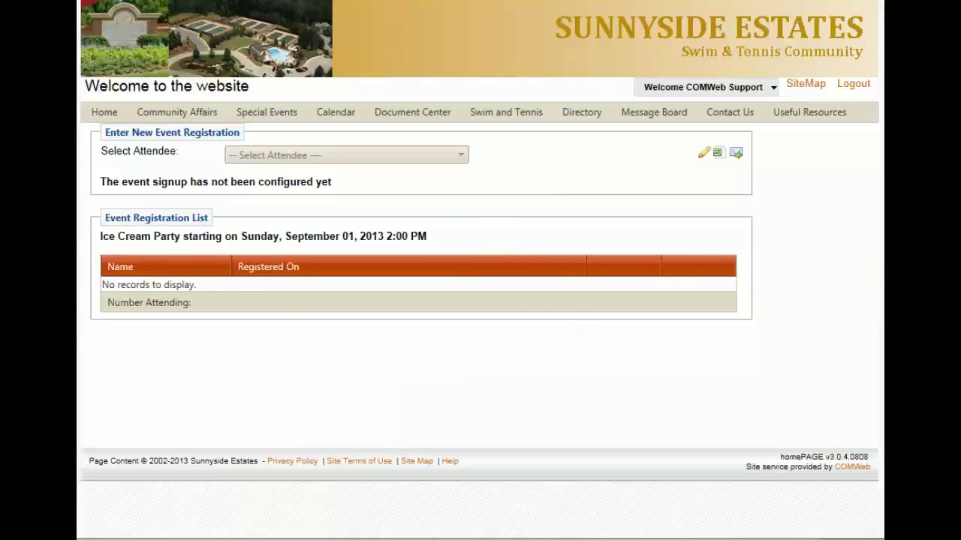
pyautogui.moveTo(255, 3)
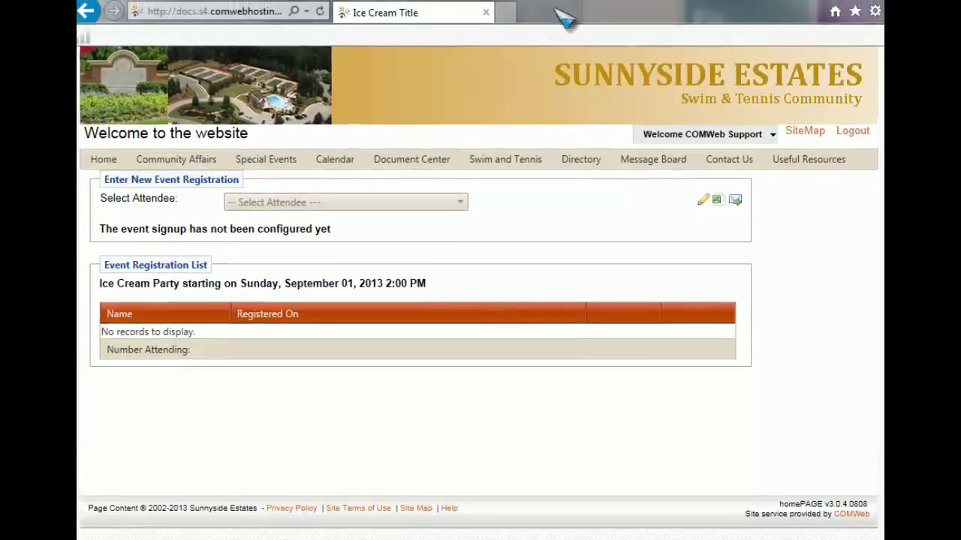
pyautogui.click(220, 11)
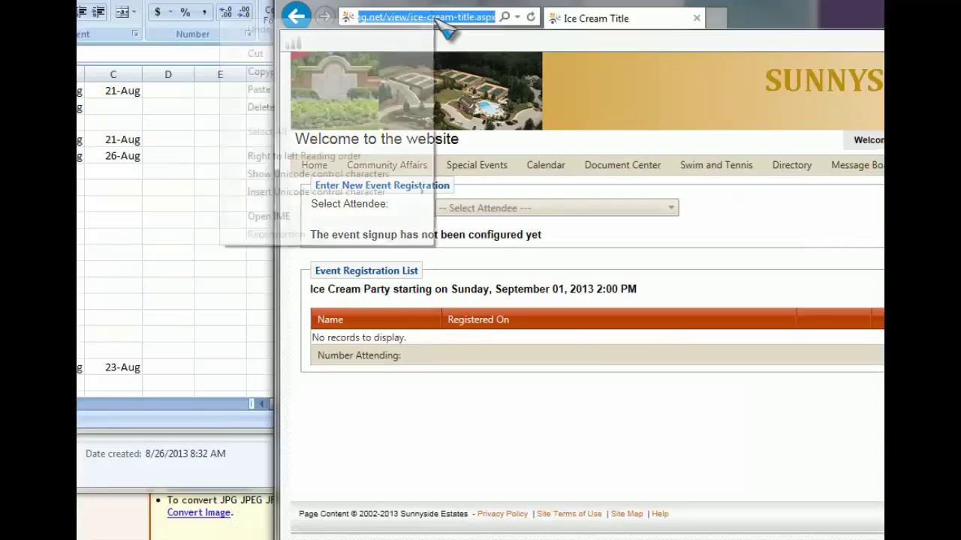
pyautogui.rightClick(220, 11)
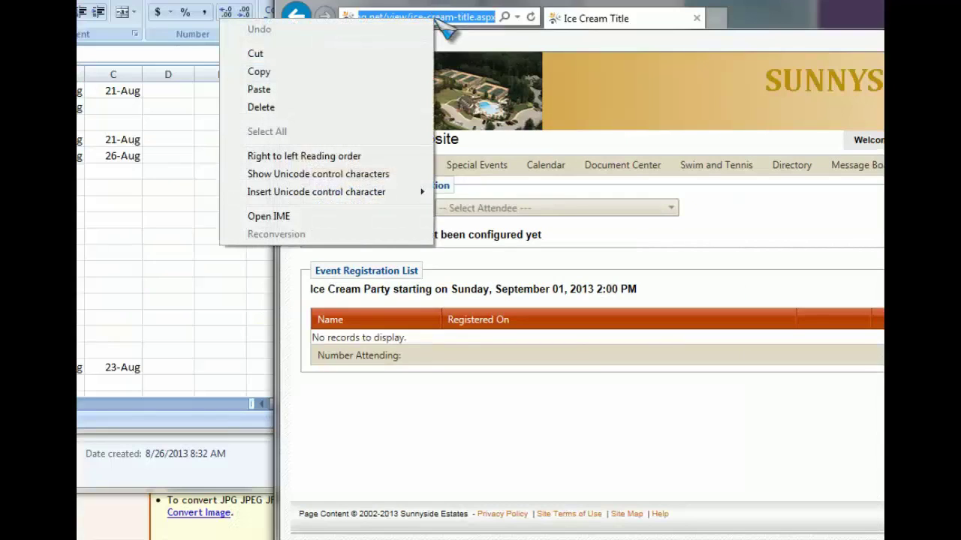
pyautogui.click(335, 75)
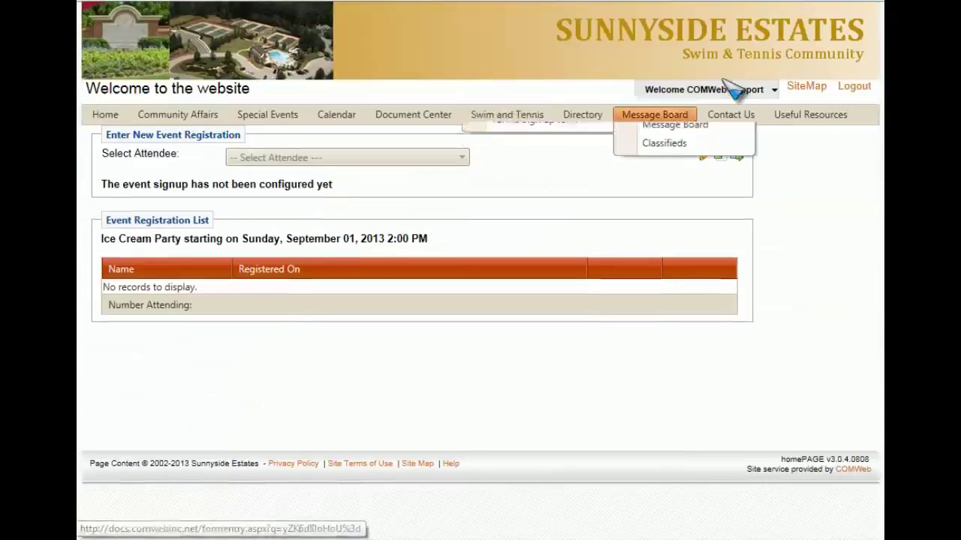
pyautogui.moveTo(721, 91)
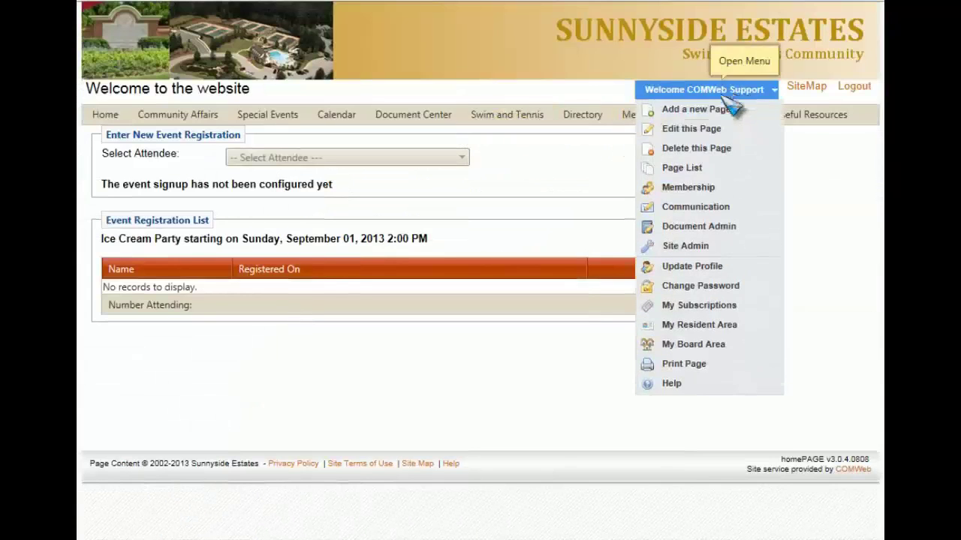
# Step: Return to Event Management via Site Admin > Modules and list the Social Events calendar
pyautogui.click(686, 249)
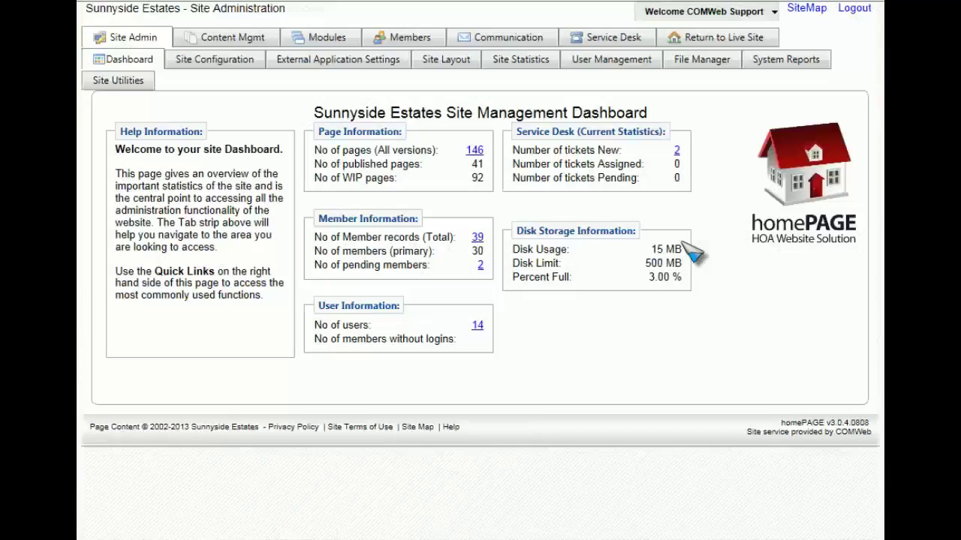
pyautogui.click(329, 42)
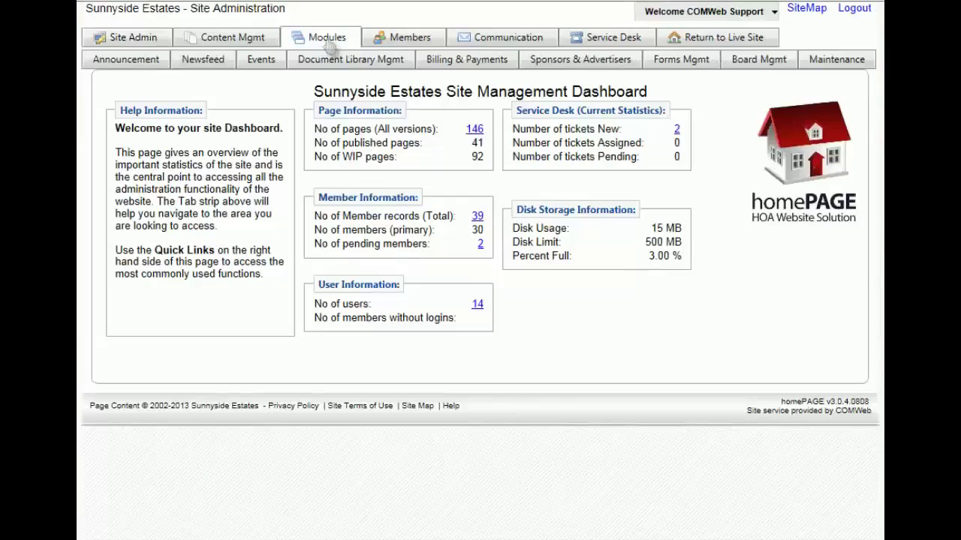
pyautogui.click(256, 63)
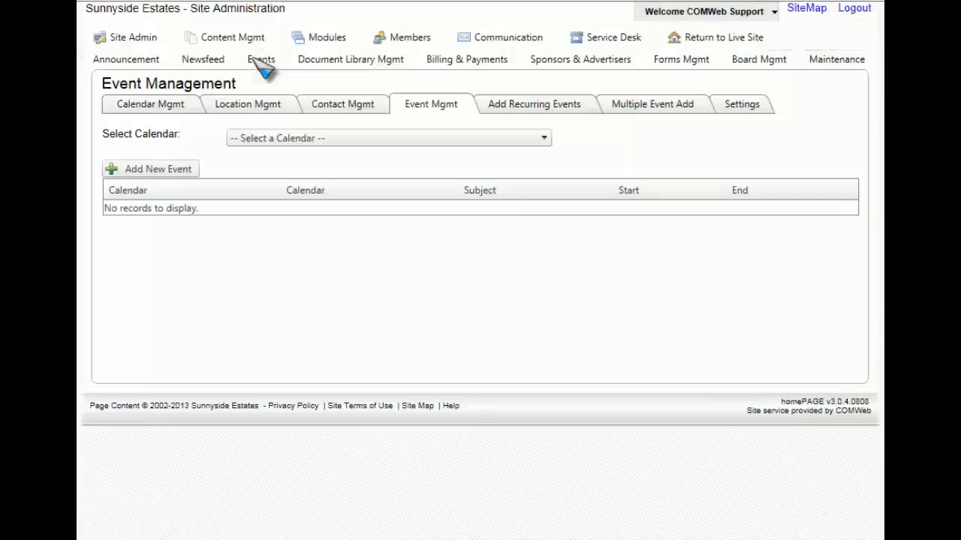
pyautogui.click(263, 140)
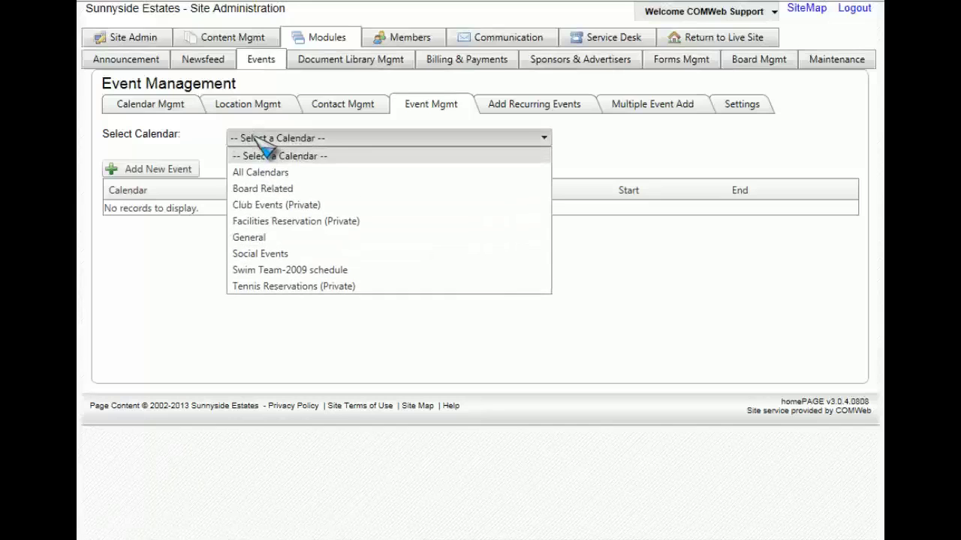
pyautogui.click(284, 255)
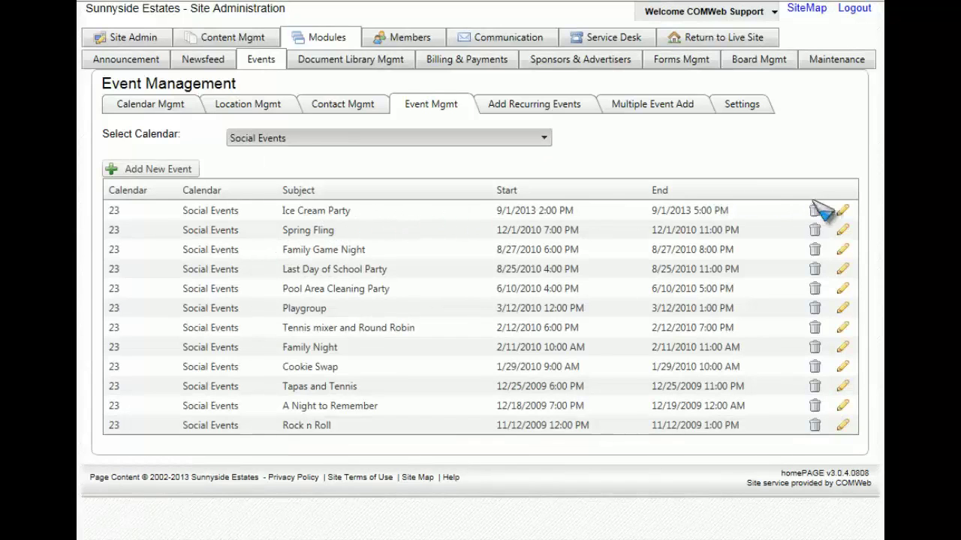
# Step: Paste the ice-cream-title.aspx URL as Ice Cream Party's registration link and save the settings
pyautogui.click(843, 213)
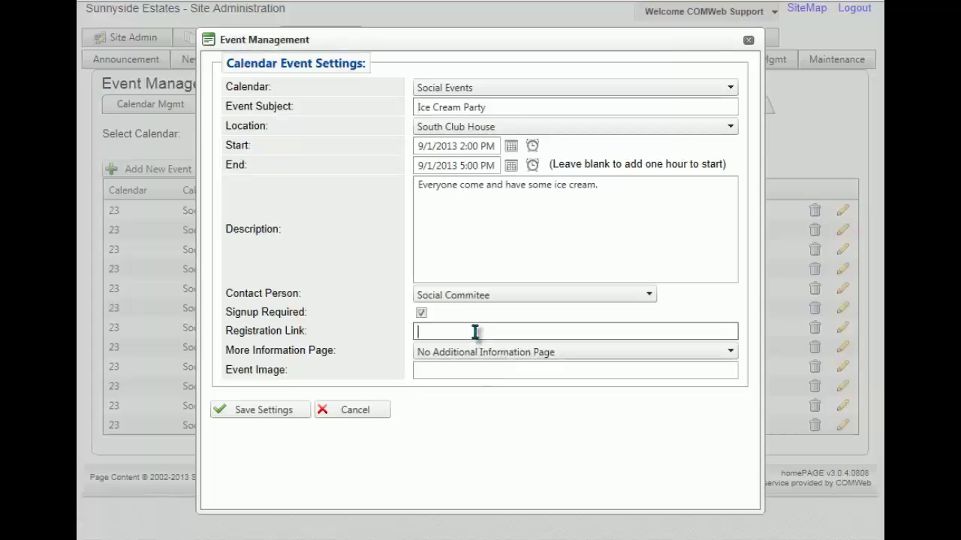
pyautogui.rightClick(476, 333)
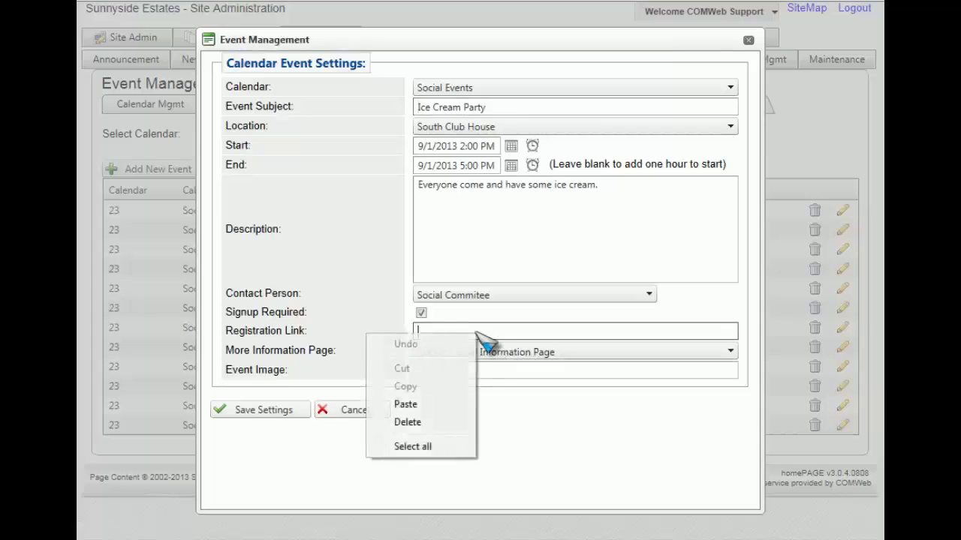
pyautogui.click(405, 405)
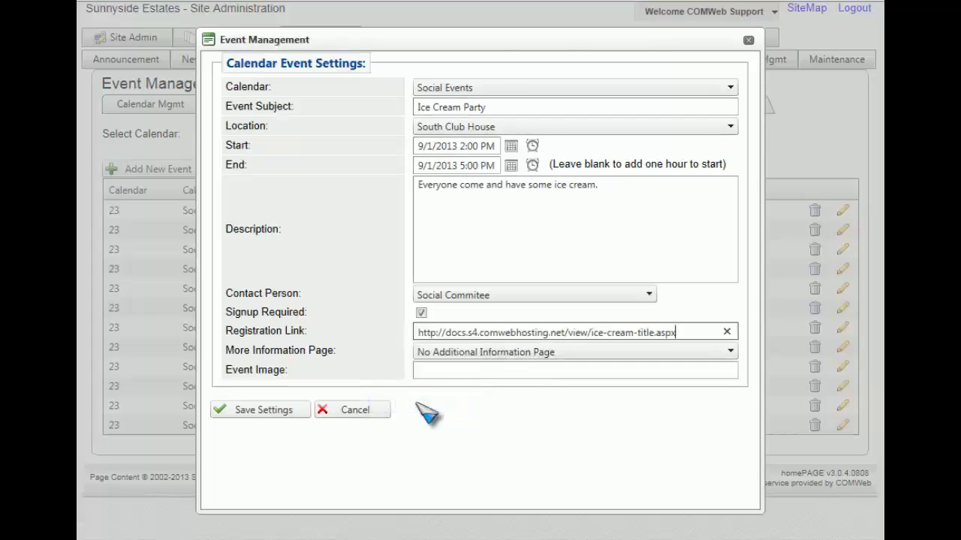
pyautogui.click(272, 415)
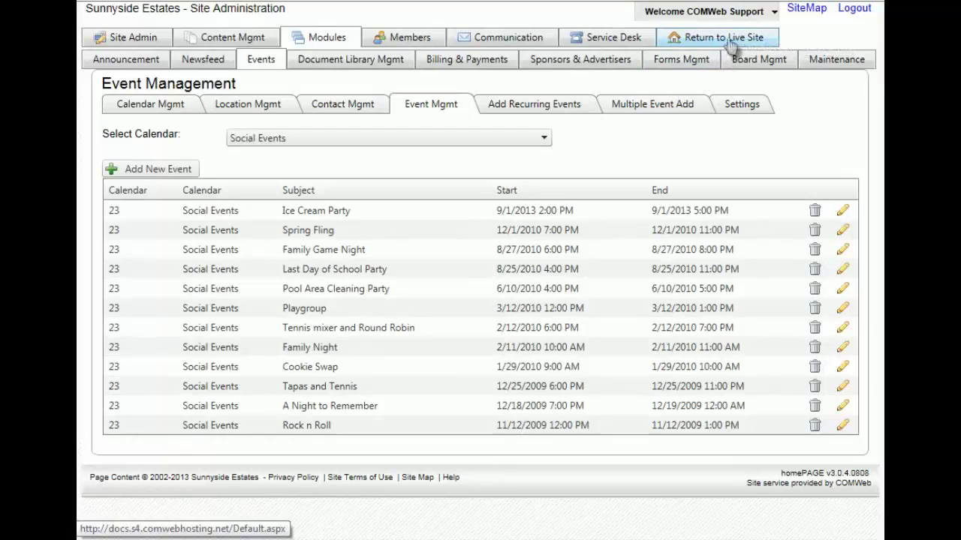
# Step: On the live site, open the Ice Cream Party reservation page from Upcoming Events
pyautogui.click(732, 45)
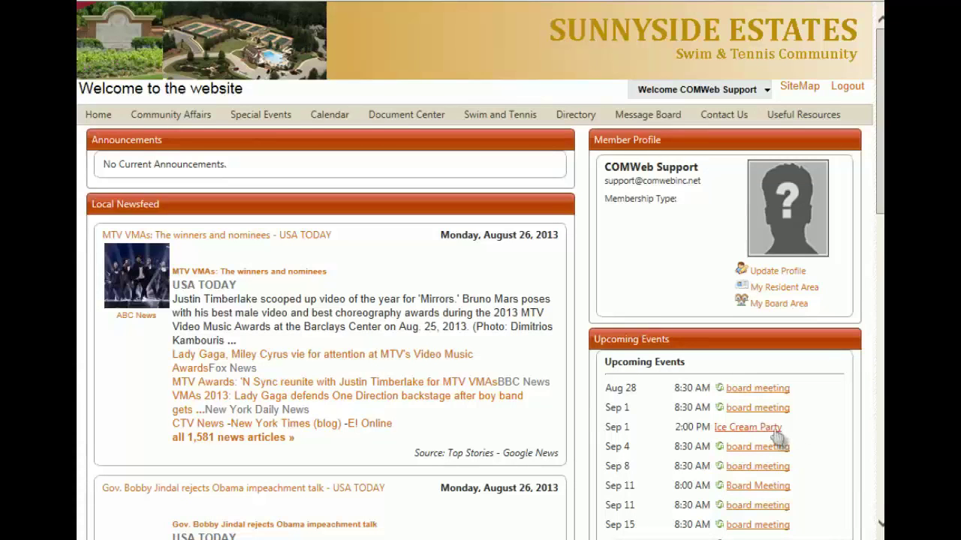
pyautogui.click(775, 431)
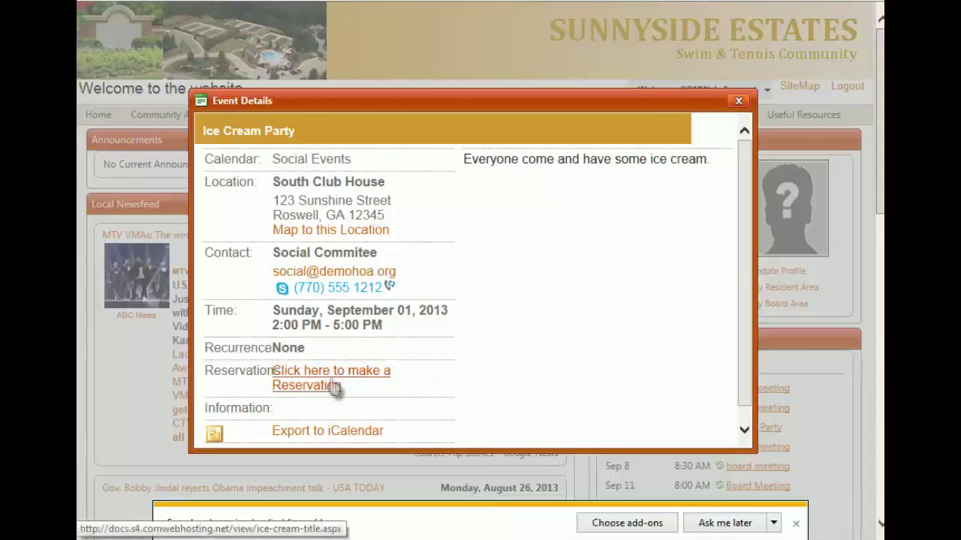
pyautogui.click(332, 386)
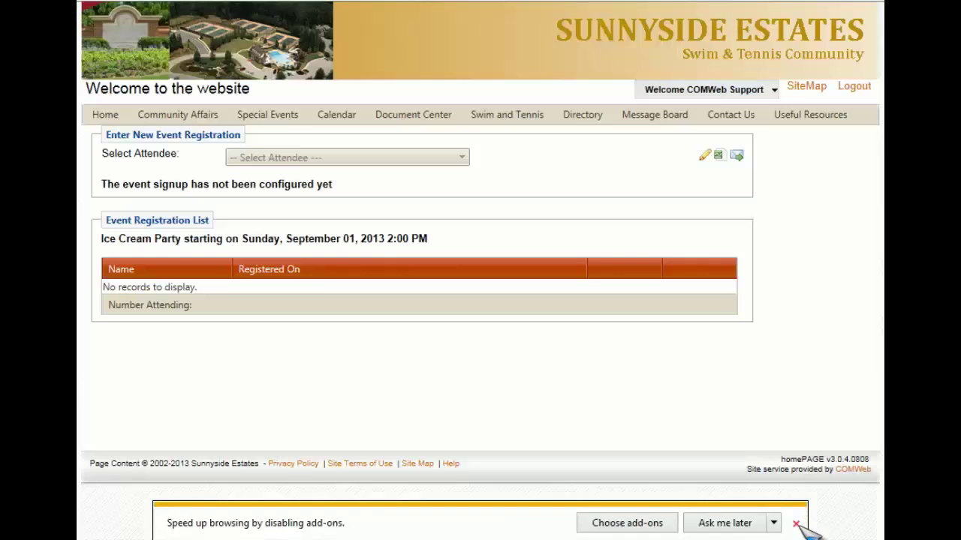
pyautogui.click(797, 523)
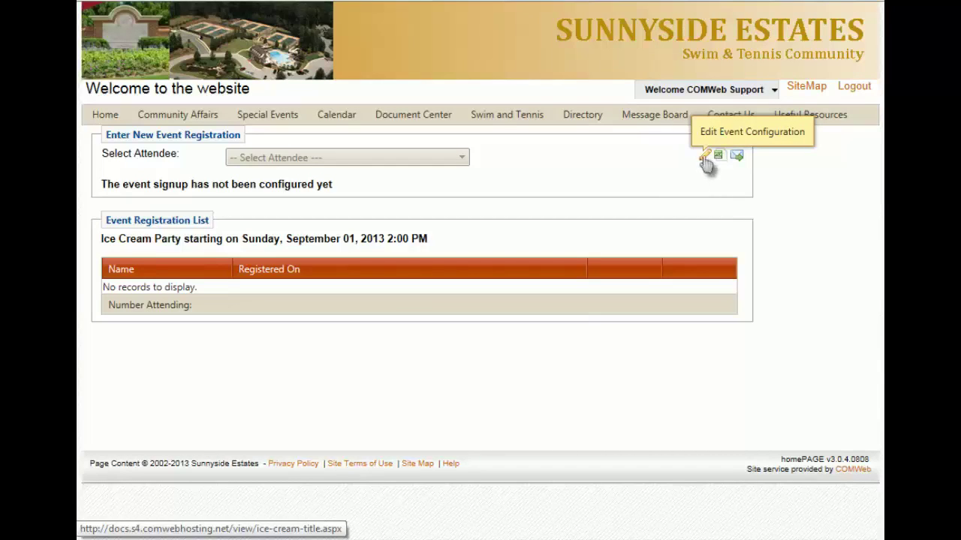
# Step: Open the Ice Cream Party signup configuration and review the Notify, sender and e-mail body fields
pyautogui.click(706, 159)
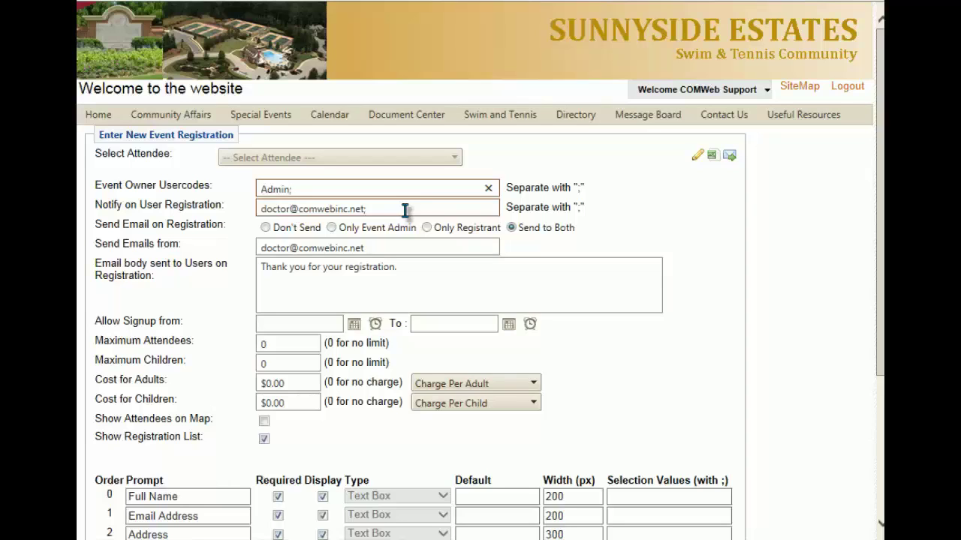
pyautogui.click(405, 210)
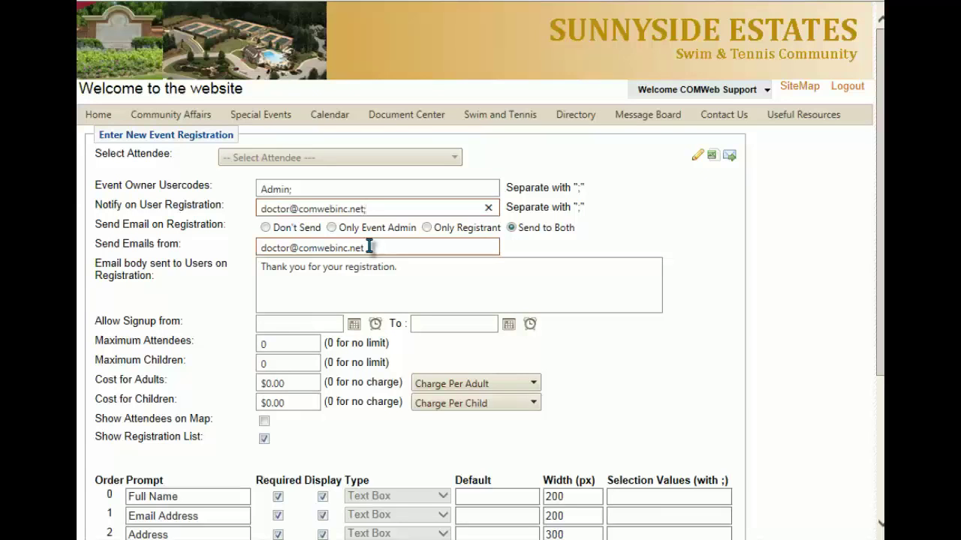
pyautogui.click(370, 247)
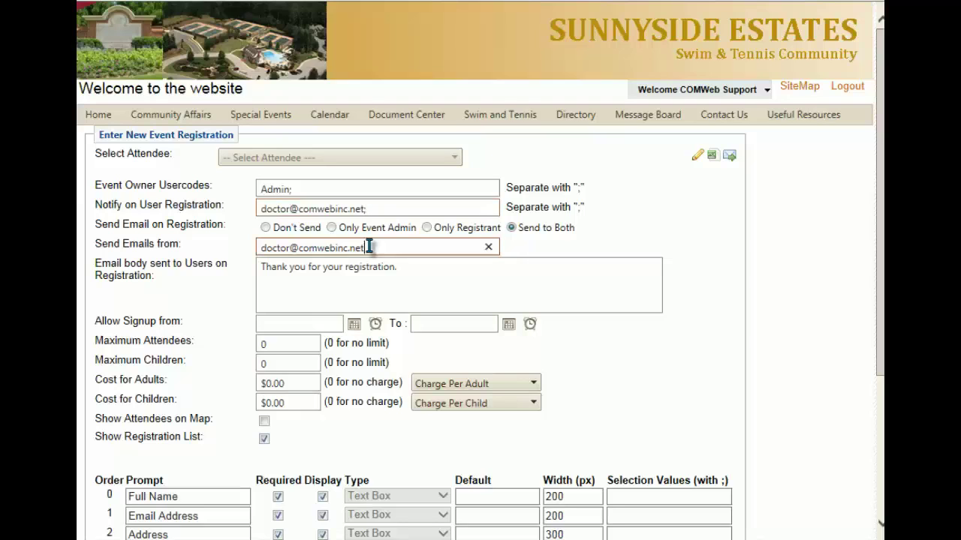
pyautogui.click(414, 267)
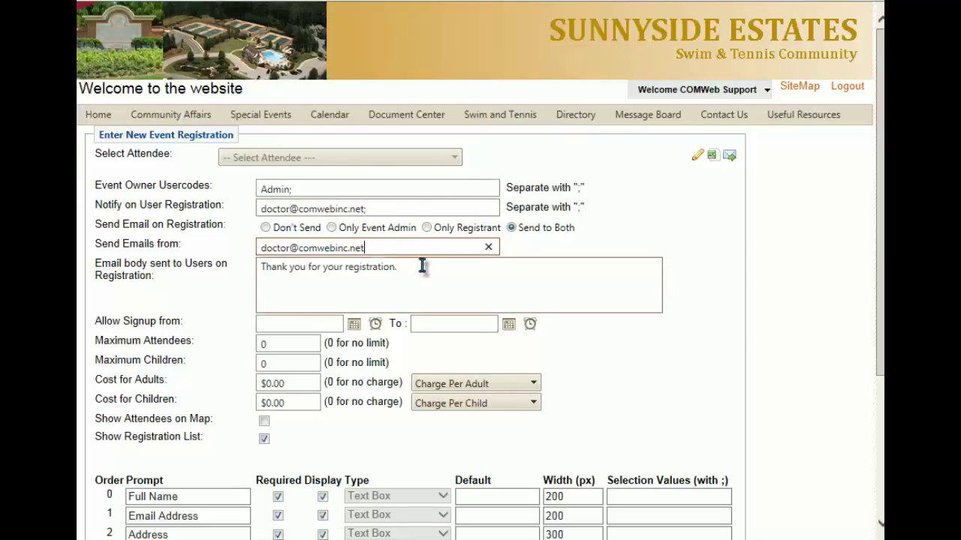
pyautogui.click(423, 266)
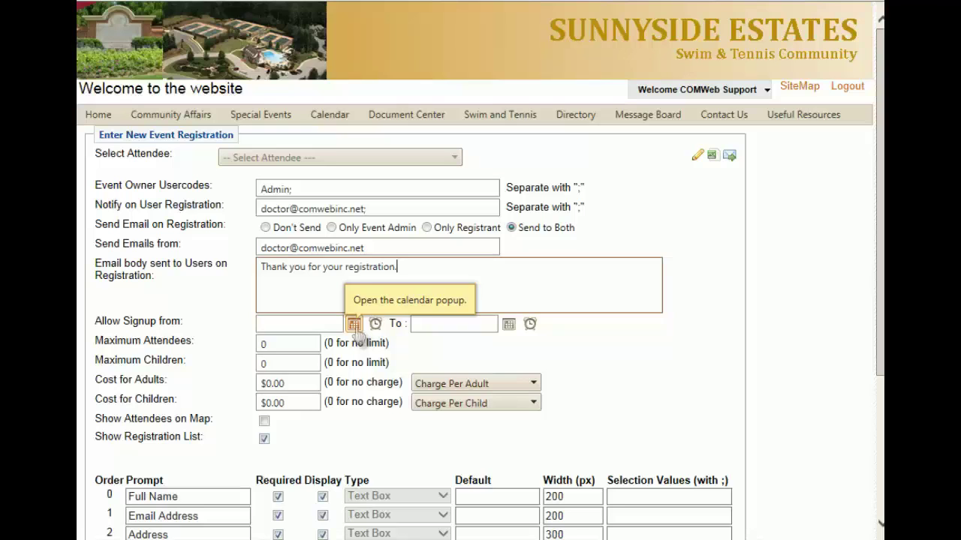
# Step: Set signup to open 8/26/2013 8:00 AM and close 8/30/2013 8:00 PM
pyautogui.click(355, 327)
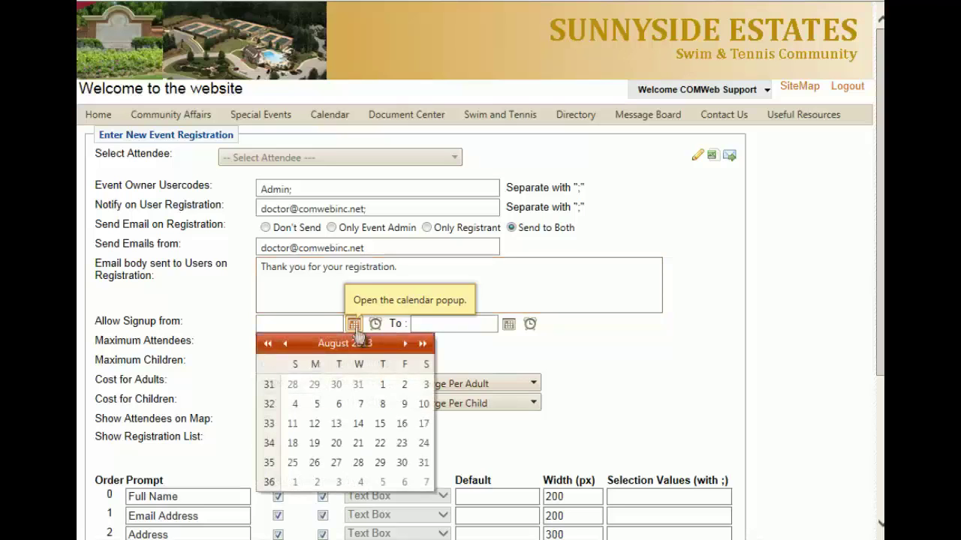
pyautogui.click(316, 462)
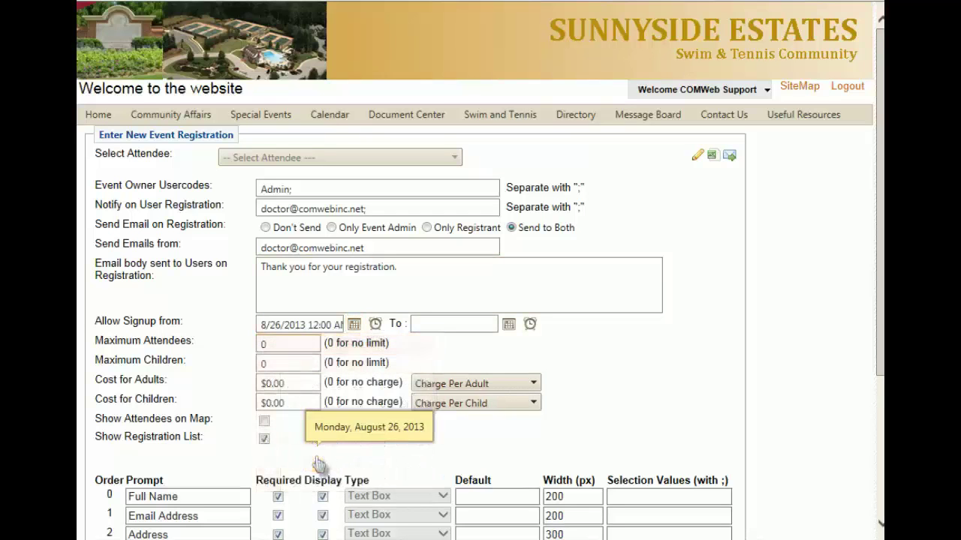
pyautogui.click(375, 324)
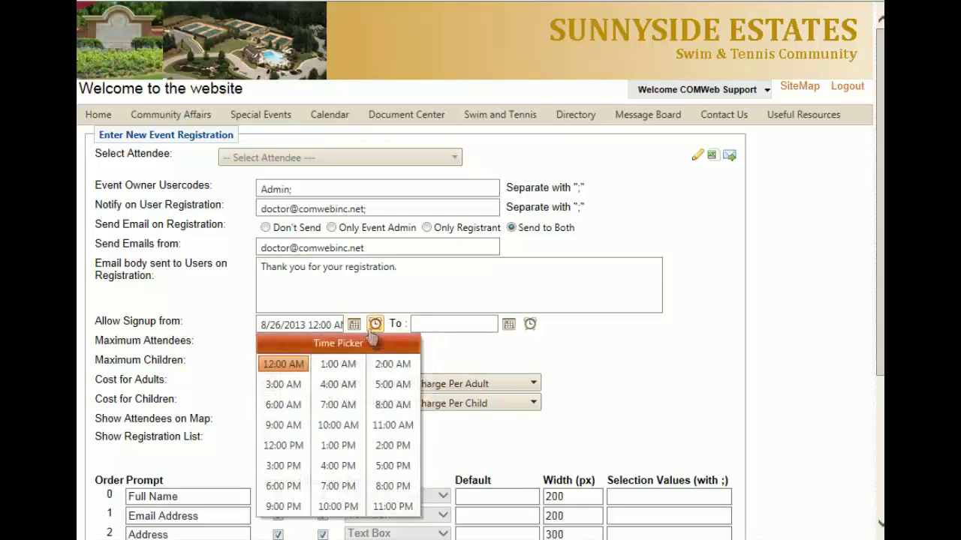
pyautogui.click(381, 404)
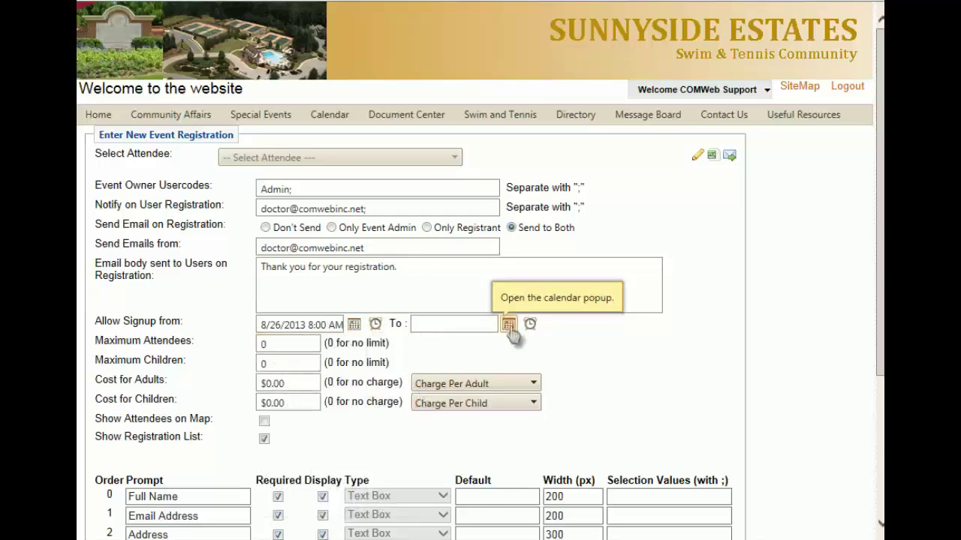
pyautogui.click(509, 325)
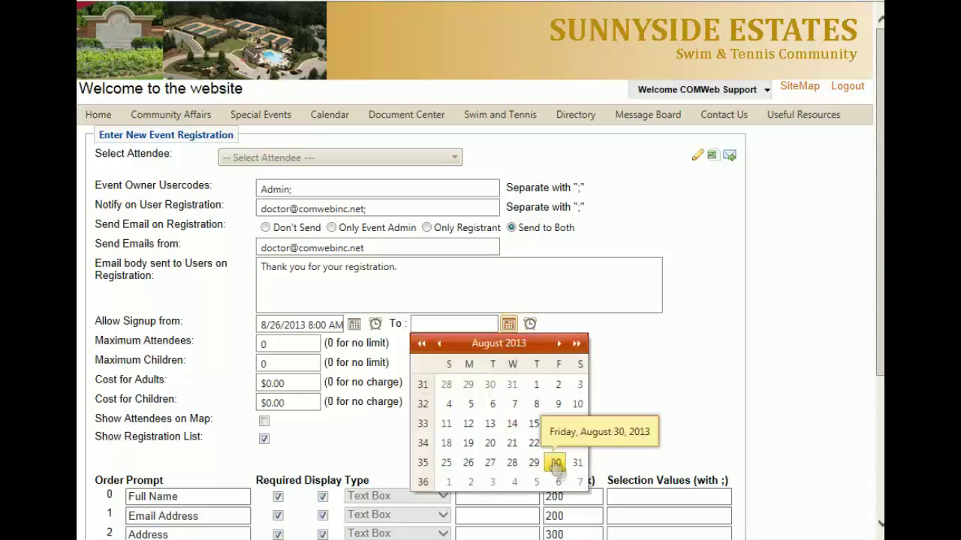
pyautogui.click(555, 463)
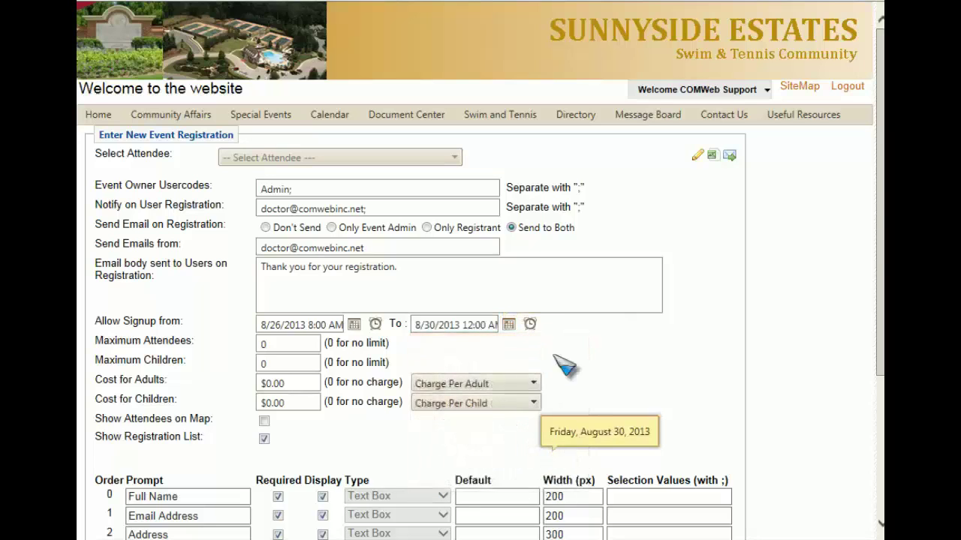
pyautogui.click(530, 325)
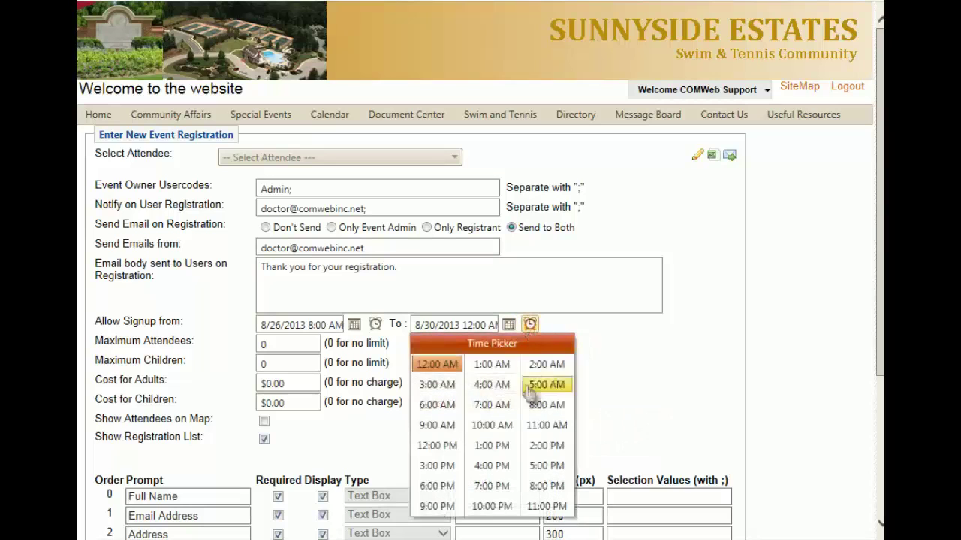
pyautogui.click(545, 482)
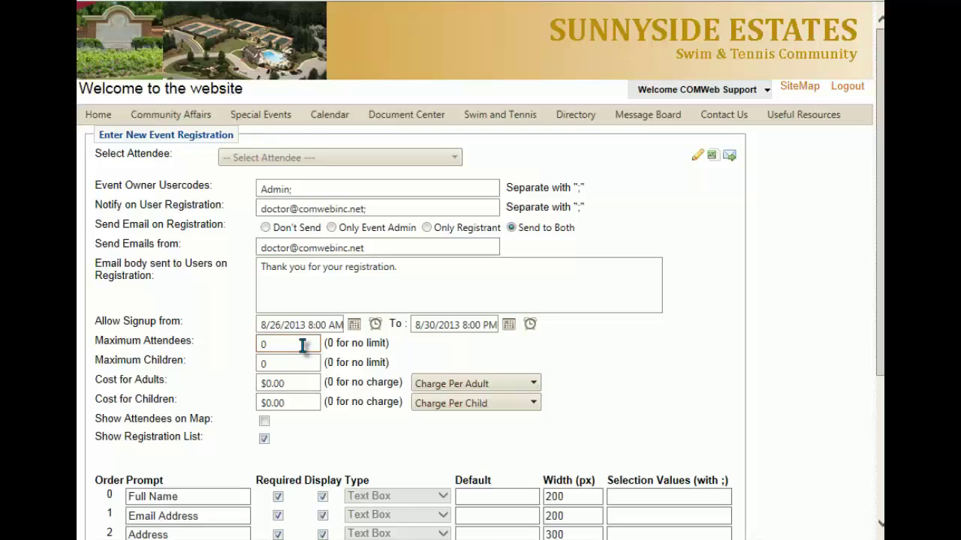
# Step: Keep attendee and children limits at 0, charge adults per family and children per child
pyautogui.click(302, 344)
pyautogui.click(293, 360)
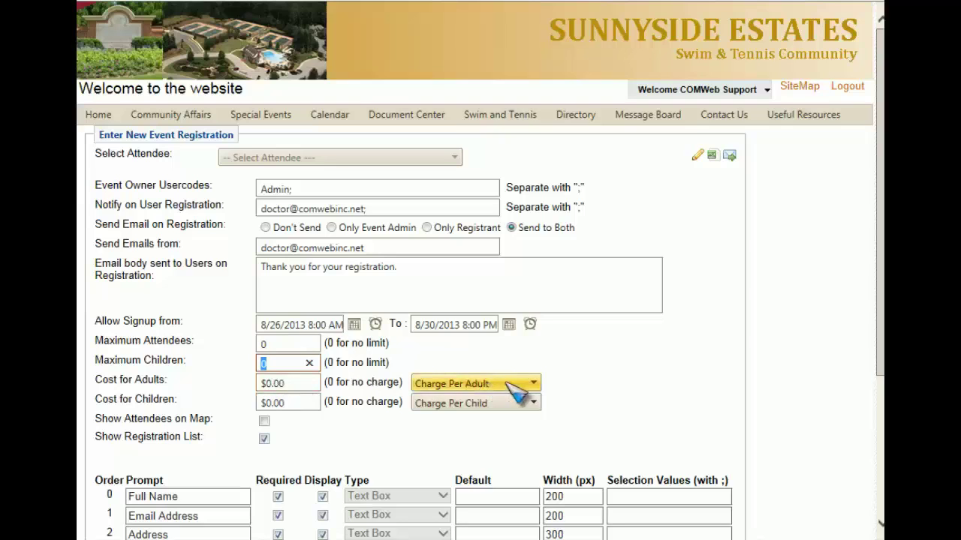
pyautogui.click(508, 383)
pyautogui.click(501, 419)
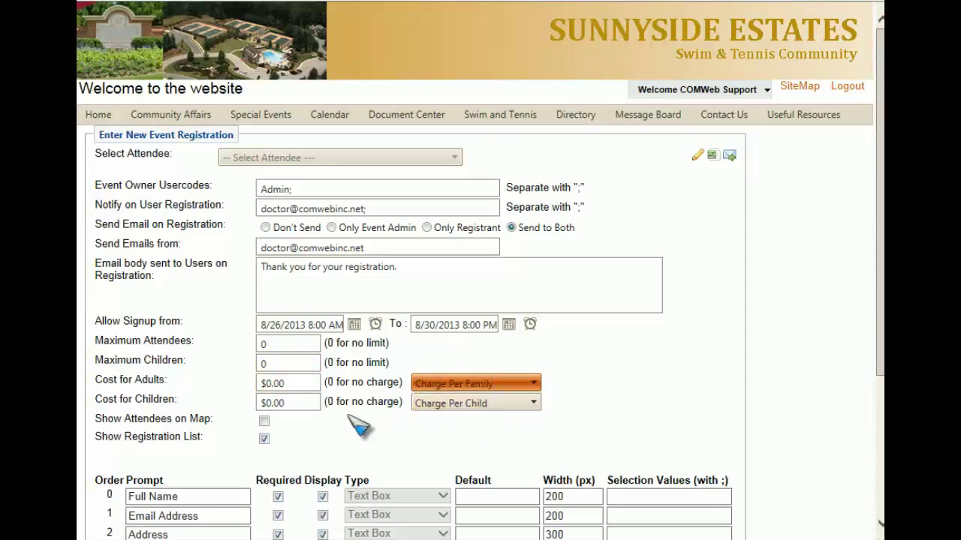
pyautogui.click(304, 404)
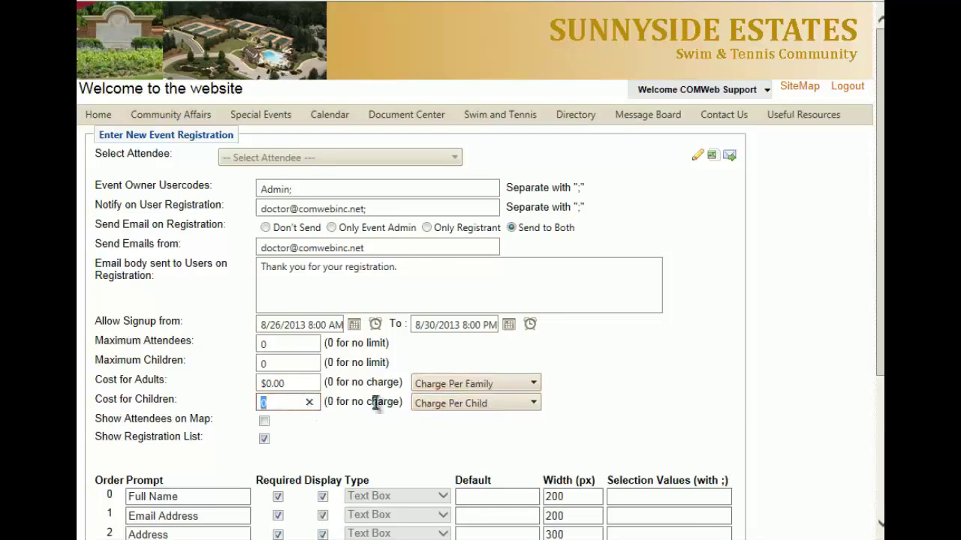
pyautogui.click(485, 410)
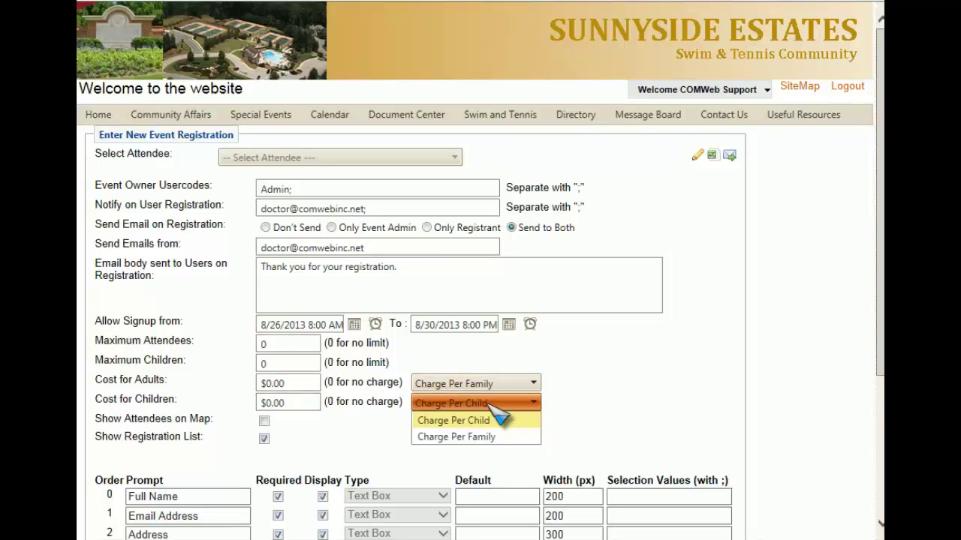
pyautogui.click(367, 429)
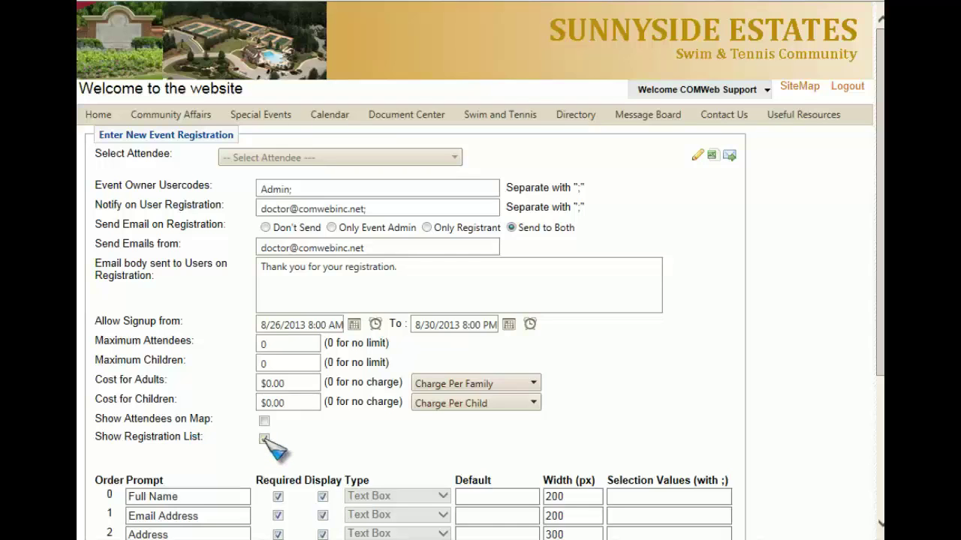
# Step: Uncheck Required and Display for the Address and Attending prompts
pyautogui.scroll(-3, 274, 449)
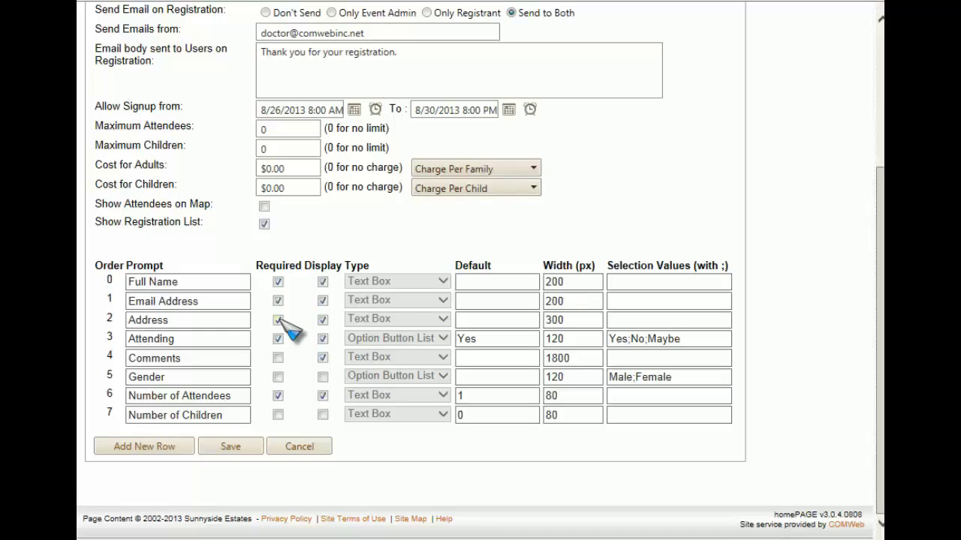
pyautogui.click(279, 320)
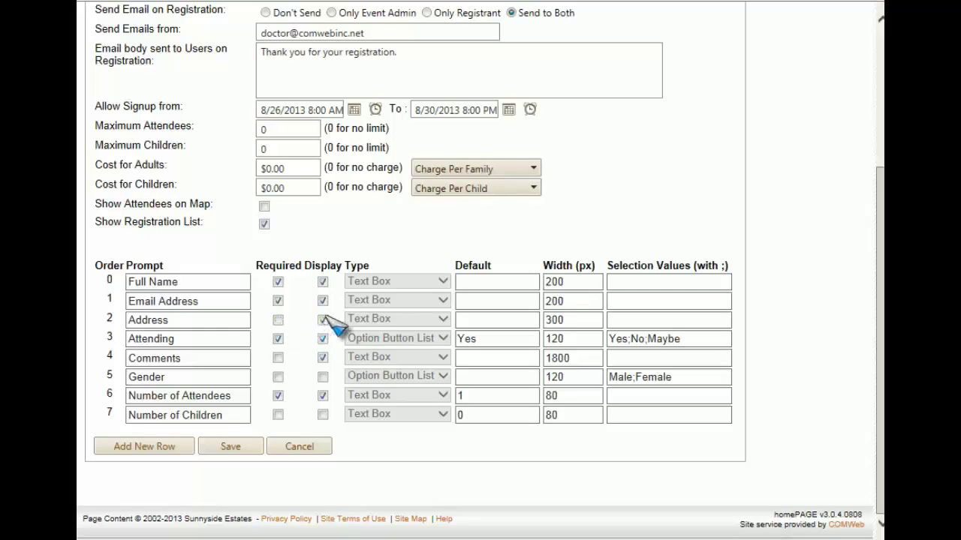
pyautogui.click(324, 321)
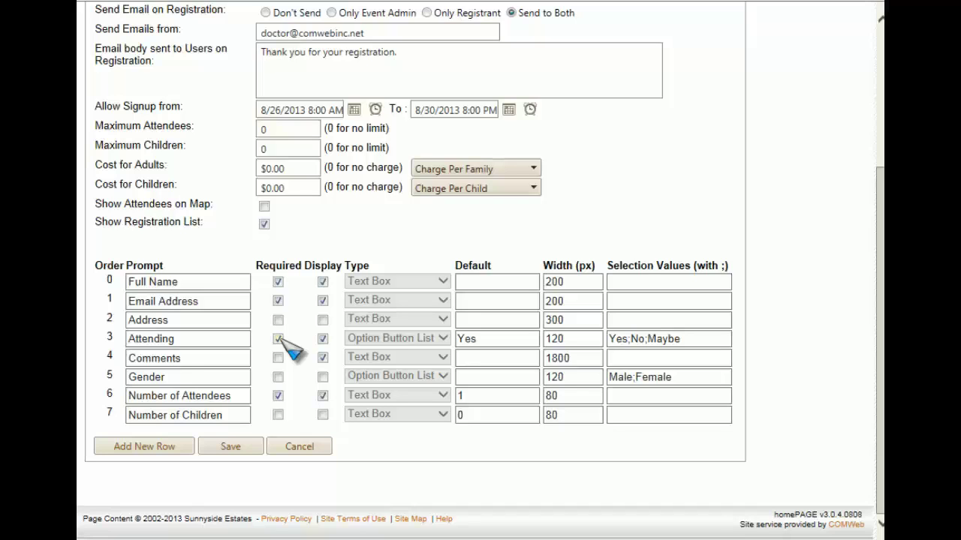
pyautogui.click(278, 339)
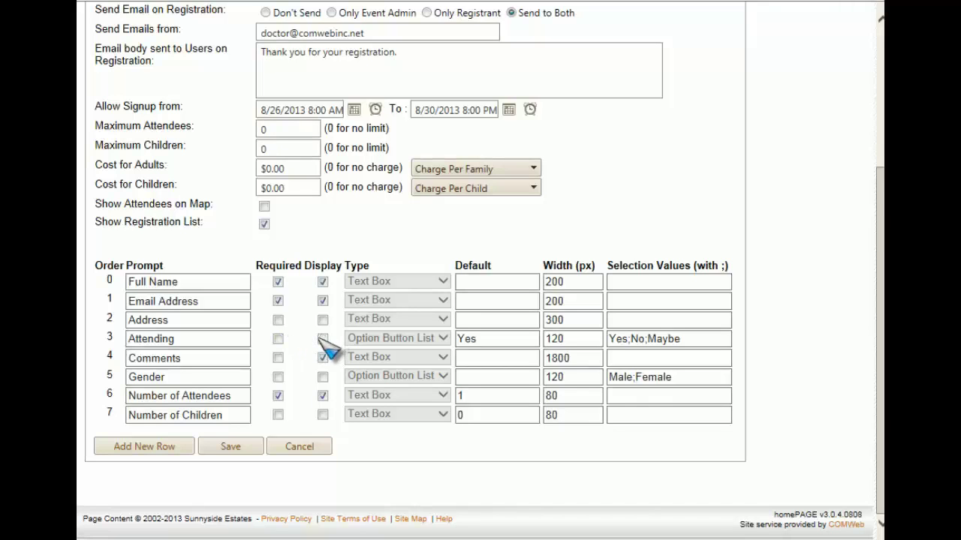
pyautogui.click(323, 358)
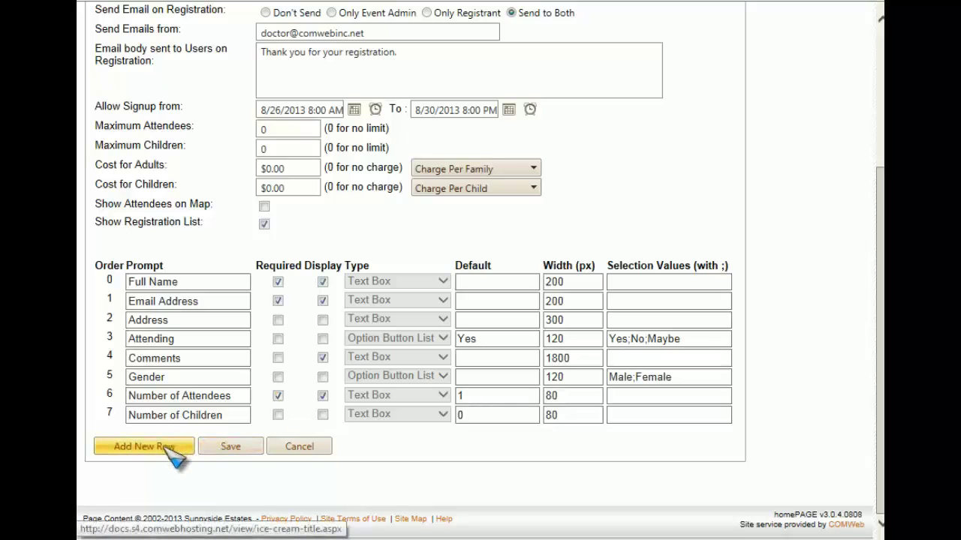
# Step: Add an optional 'Favorite Flavor' text-box prompt as row 8 and save the settings
pyautogui.click(166, 448)
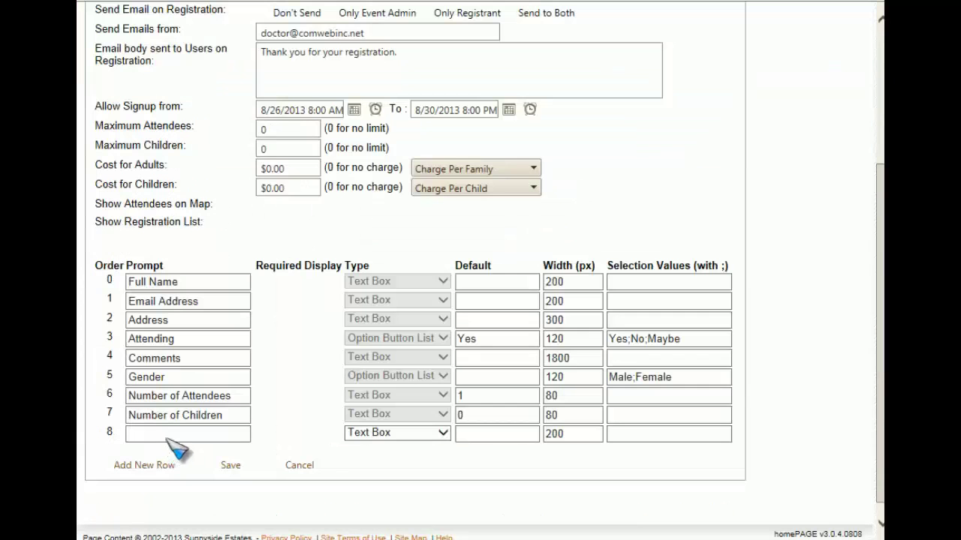
pyautogui.click(166, 436)
pyautogui.write('wor')
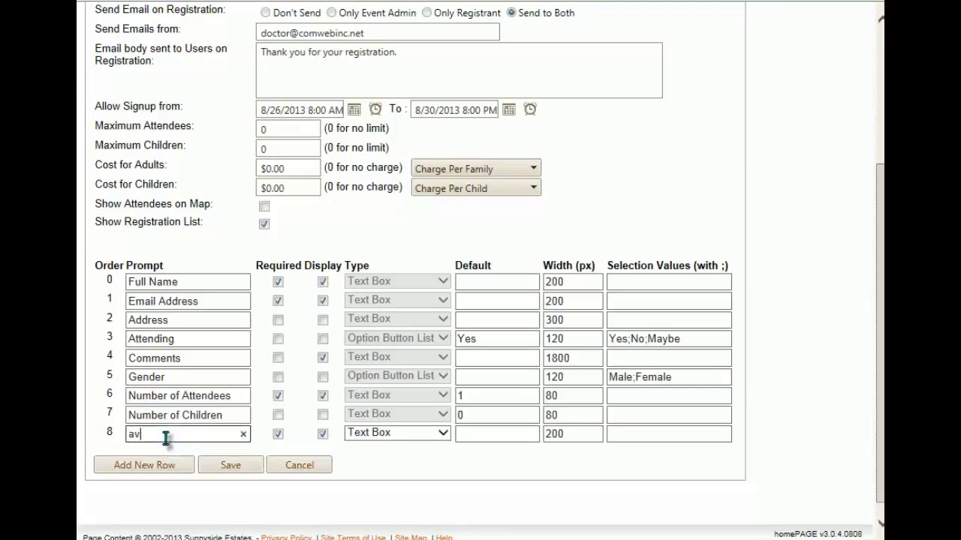
pyautogui.press('BackSpace')
pyautogui.press('BackSpace')
pyautogui.press('BackSpace')
pyautogui.write('Favorite Flavor')
pyautogui.click(278, 435)
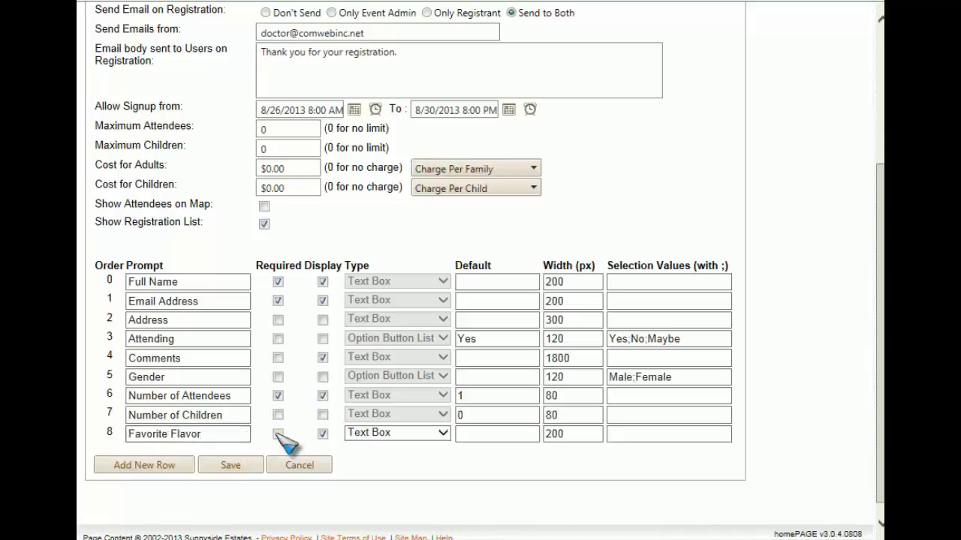
pyautogui.click(443, 437)
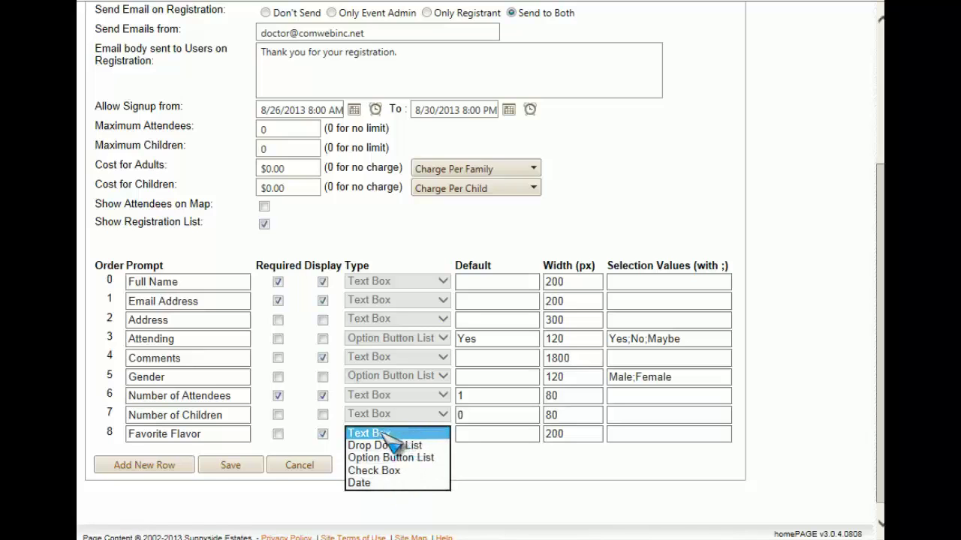
pyautogui.click(383, 436)
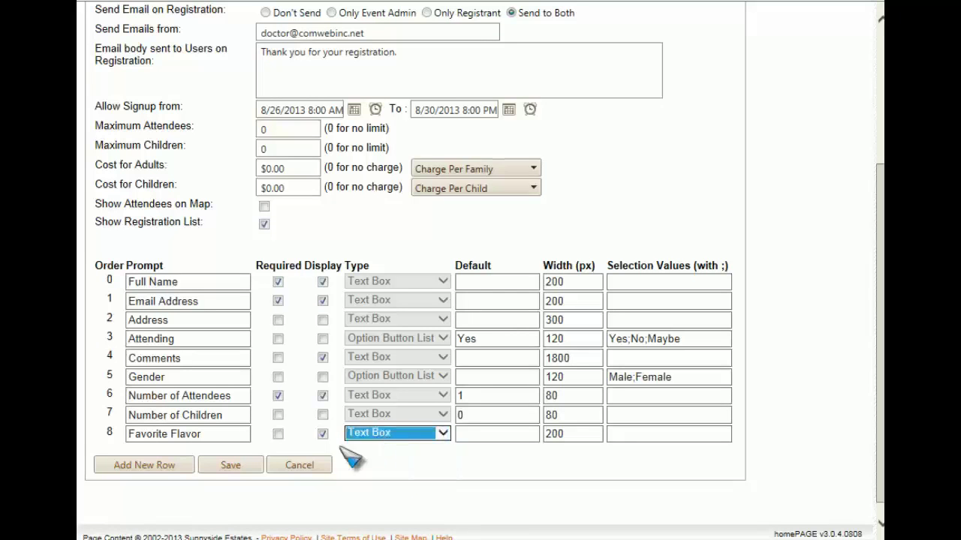
pyautogui.click(248, 471)
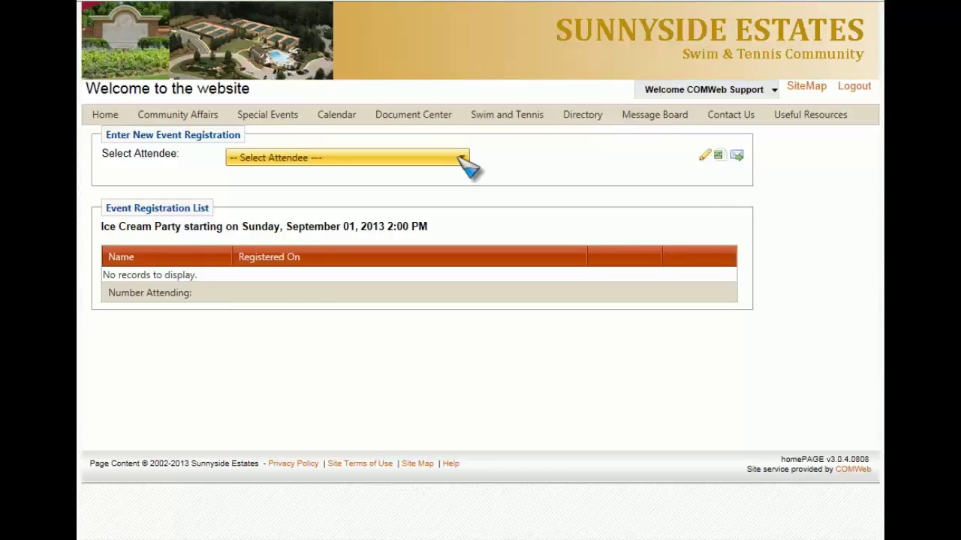
# Step: Register the support account with Favorite Flavor 'Strawberry' and submit the test registration
pyautogui.click(461, 160)
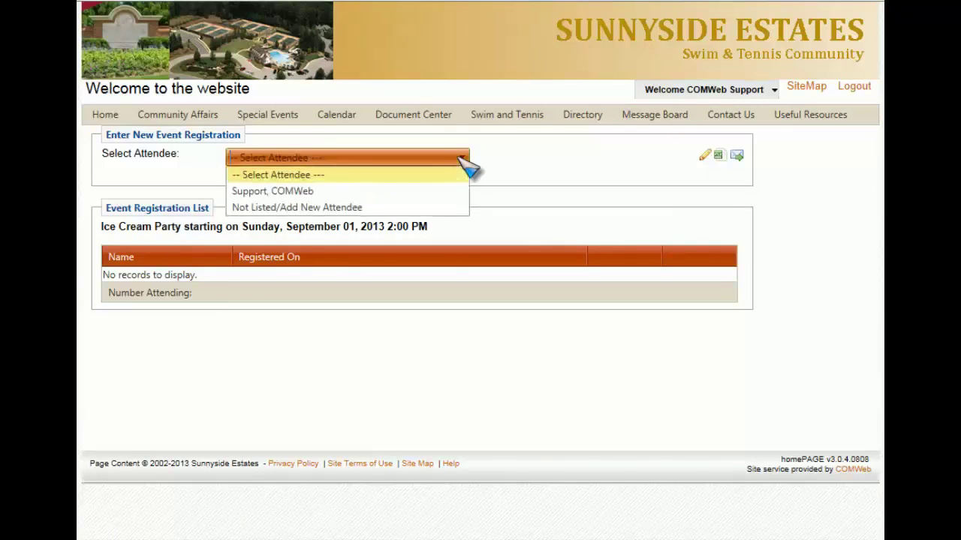
pyautogui.click(316, 191)
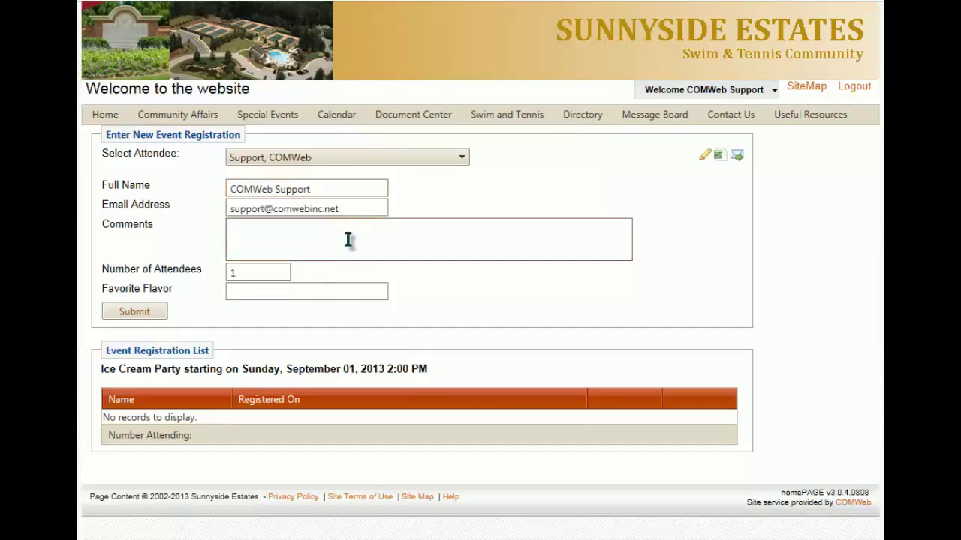
pyautogui.click(264, 293)
pyautogui.write('ty')
pyautogui.press('BackSpace')
pyautogui.press('BackSpace')
pyautogui.write('Strawb')
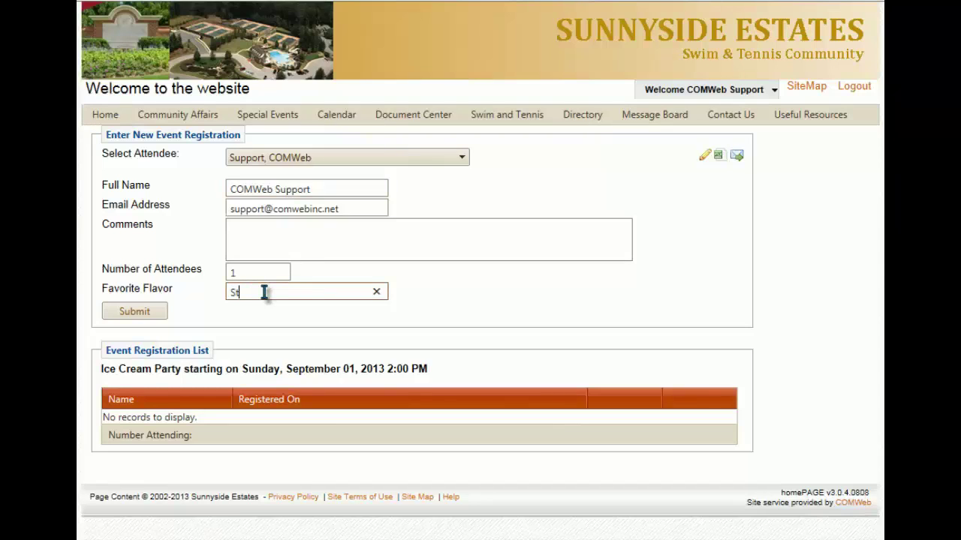
pyautogui.write('erry')
pyautogui.press('BackSpace')
pyautogui.press('BackSpace')
pyautogui.press('BackSpace')
pyautogui.press('BackSpace')
pyautogui.write('erry')
pyautogui.click(126, 315)
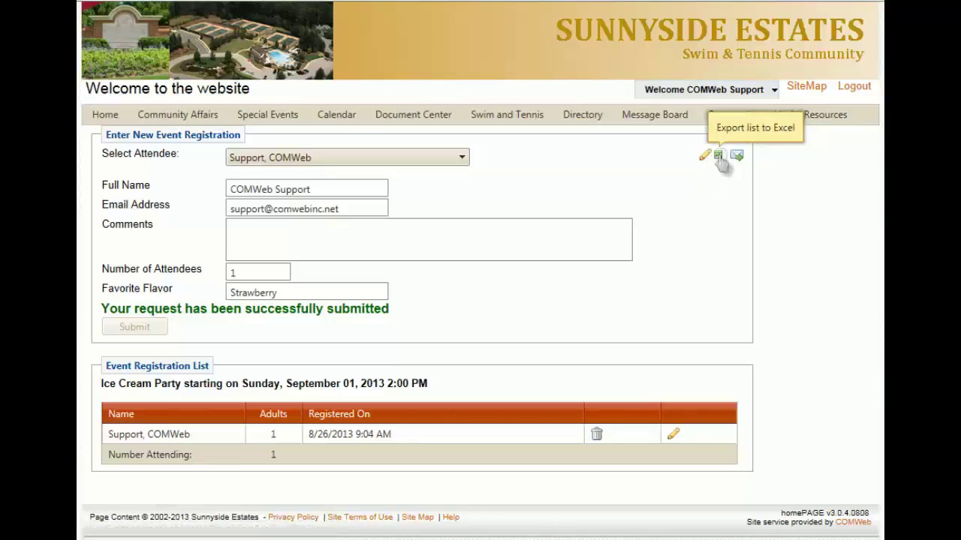
# Step: Export the registration list to Excel, saving RegistrationInfo.xls and opening it
pyautogui.click(719, 158)
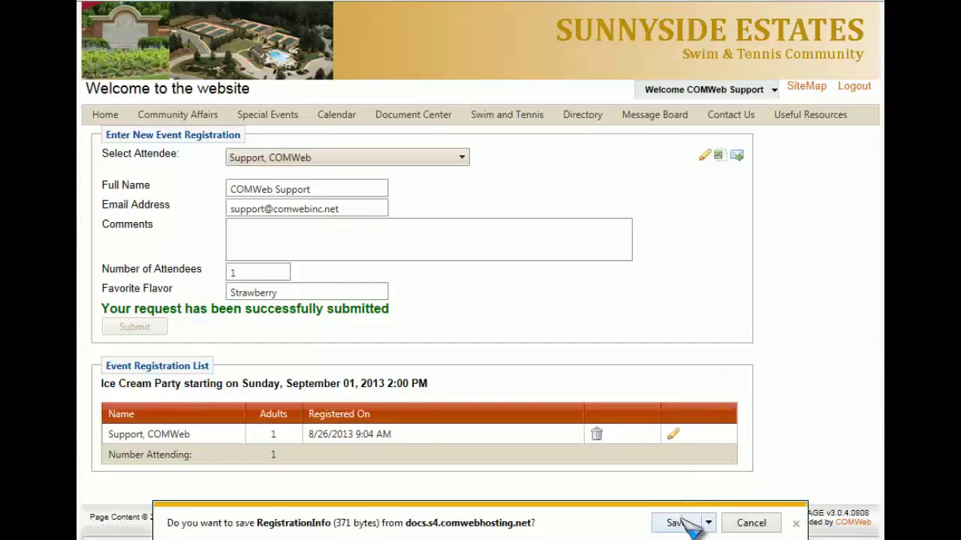
pyautogui.click(708, 524)
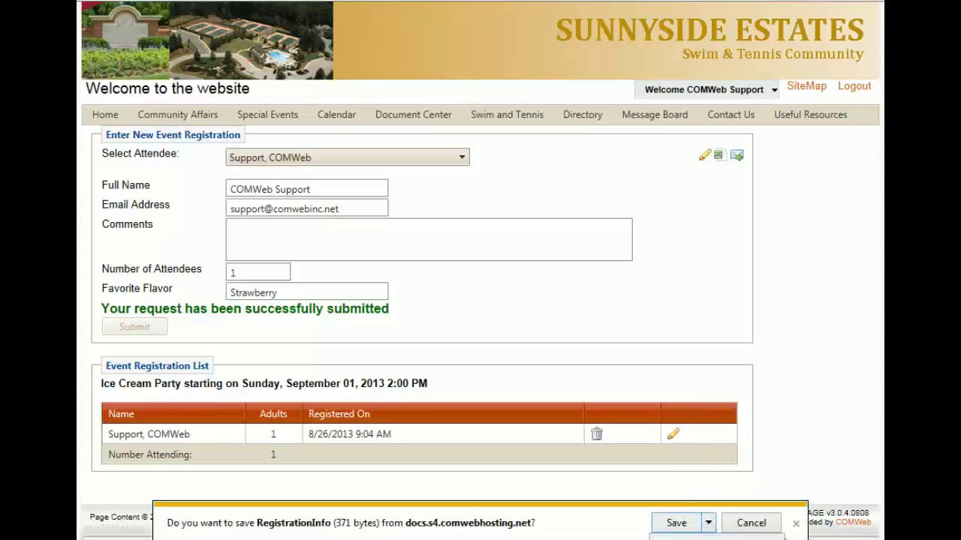
pyautogui.click(676, 536)
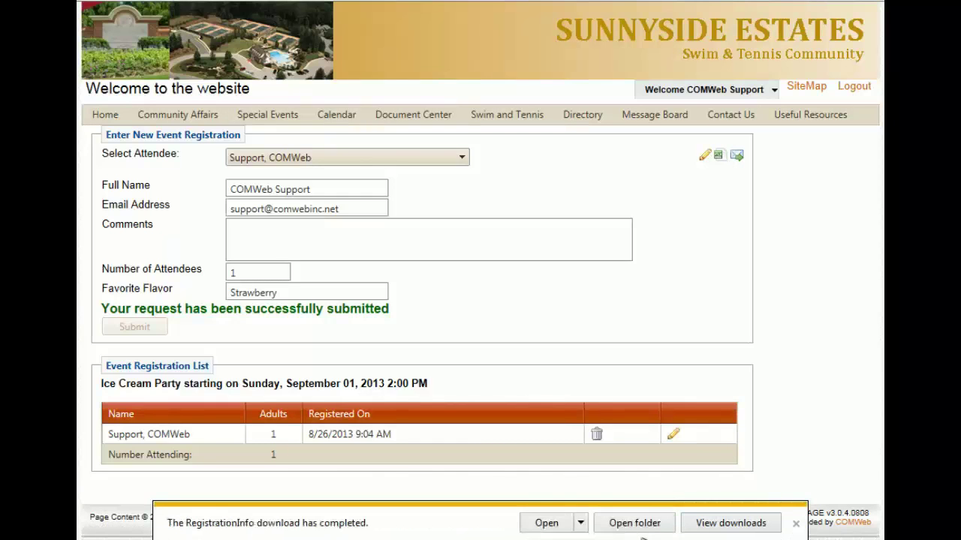
pyautogui.click(557, 524)
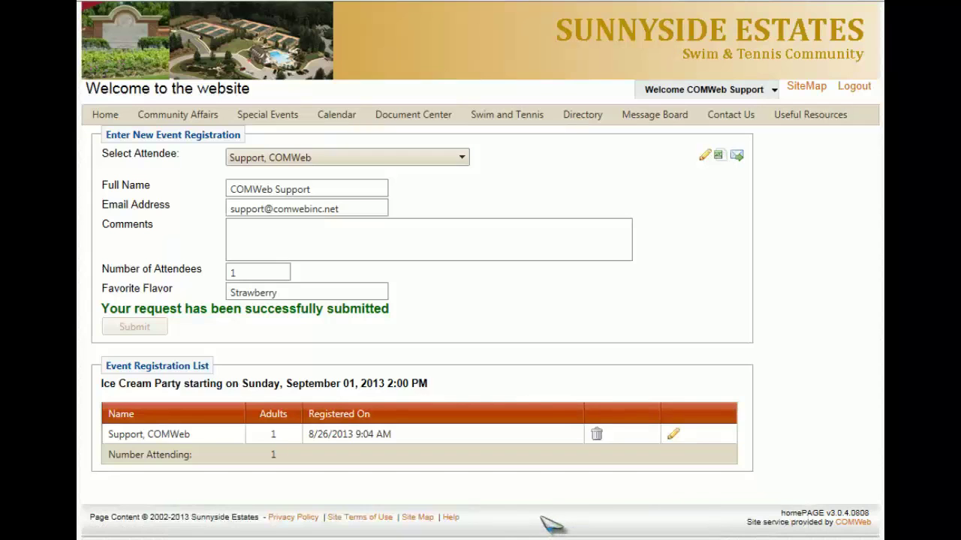